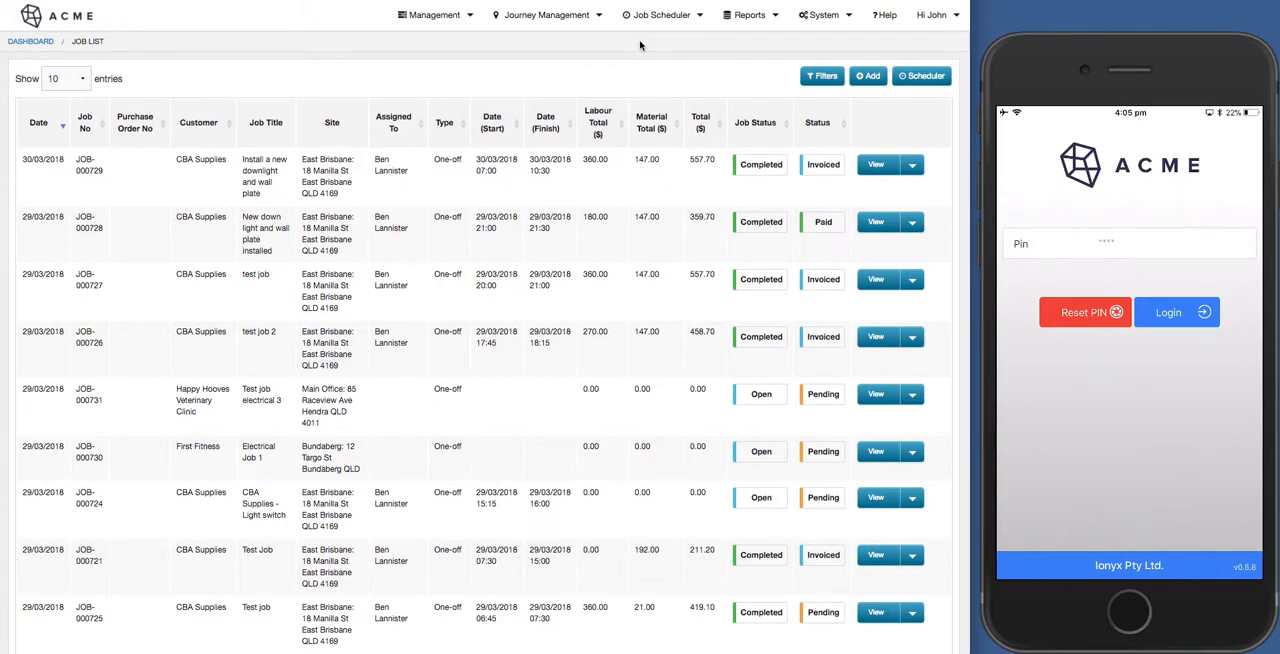
Create a new job titled "Install electrical switch for light".
{"action": "left_click", "coordinate": [871, 79]}
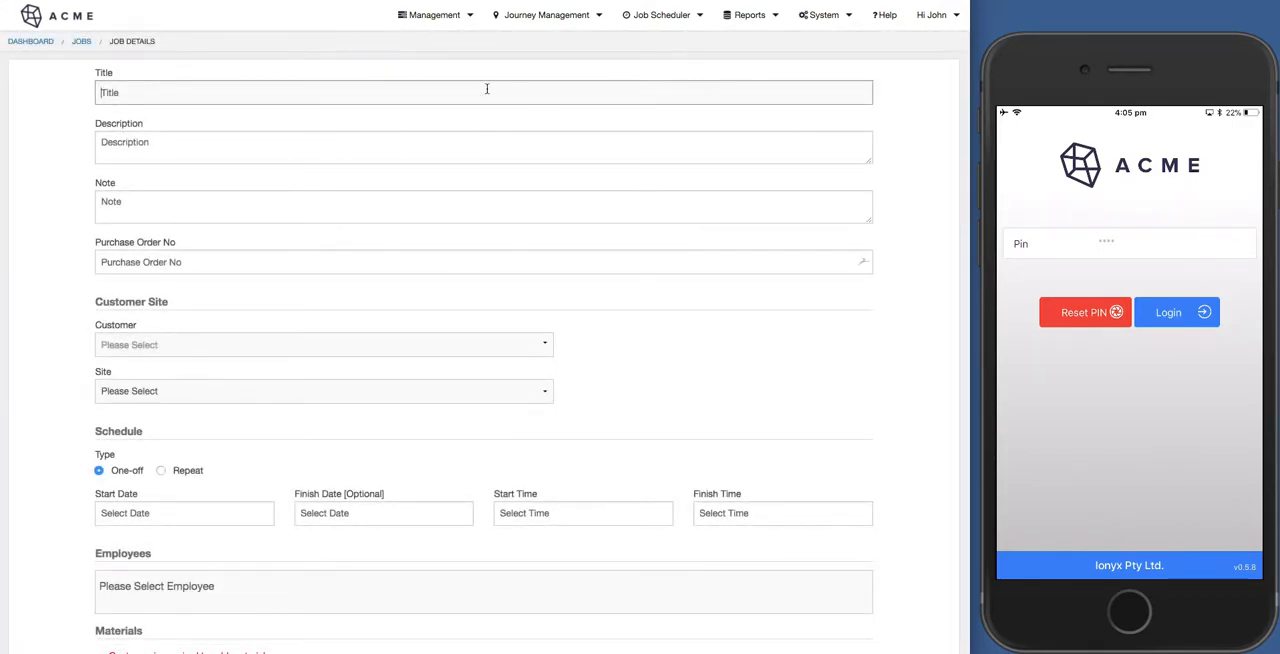
{"action": "left_click", "coordinate": [487, 89]}
{"action": "type", "text": "Install electrical switycch for light"}
{"action": "key", "text": "Tab"}
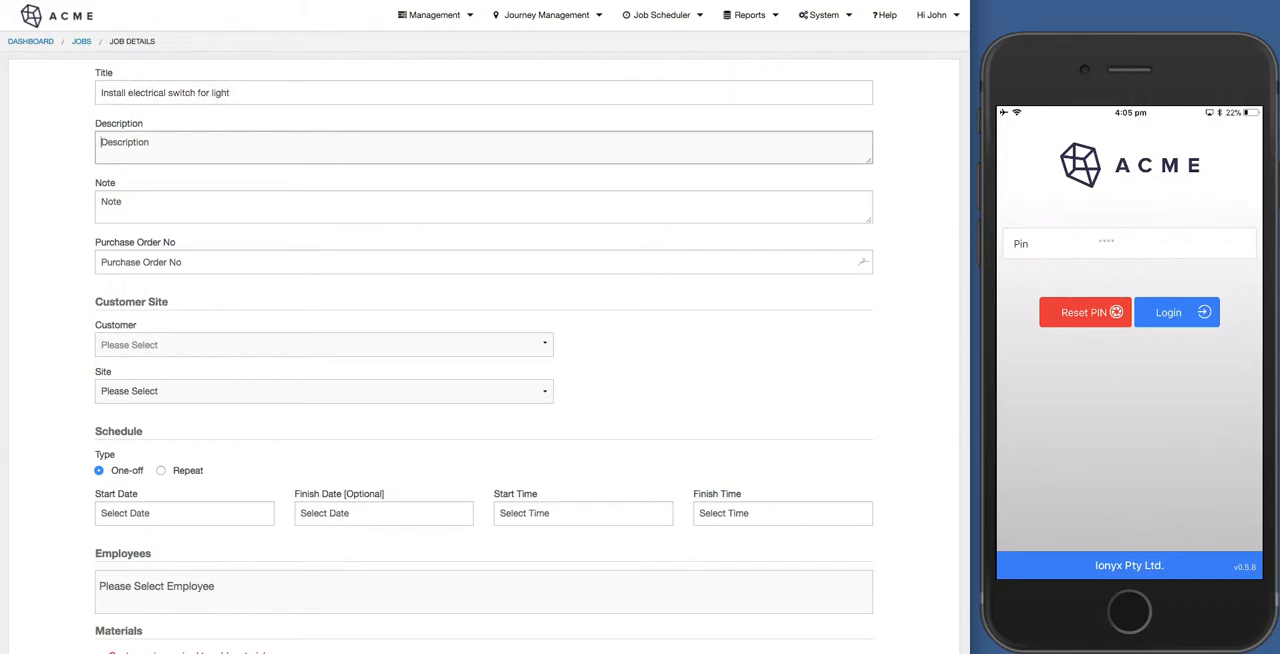
Enter the job description "Install switch" and the note "in the 3rd bedroom".
{"action": "type", "text": "Install switch"}
{"action": "key", "text": "Tab"}
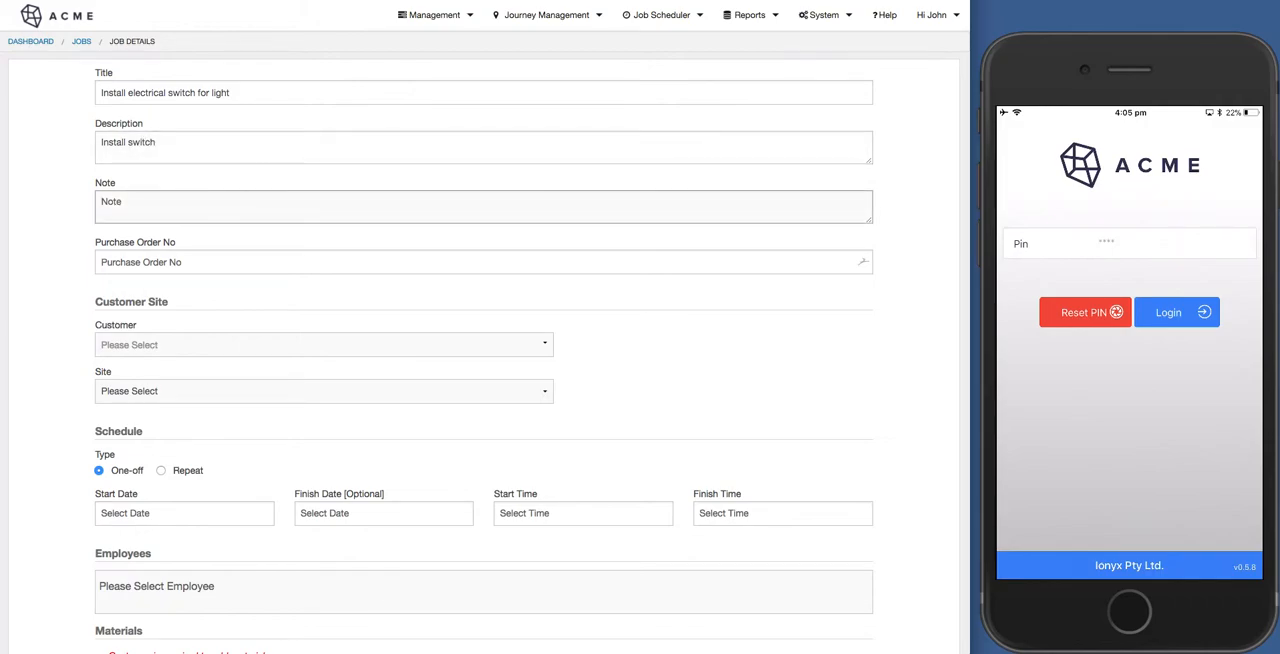
{"action": "type", "text": "in the 3rd bedroom"}
{"action": "left_click", "coordinate": [228, 268]}
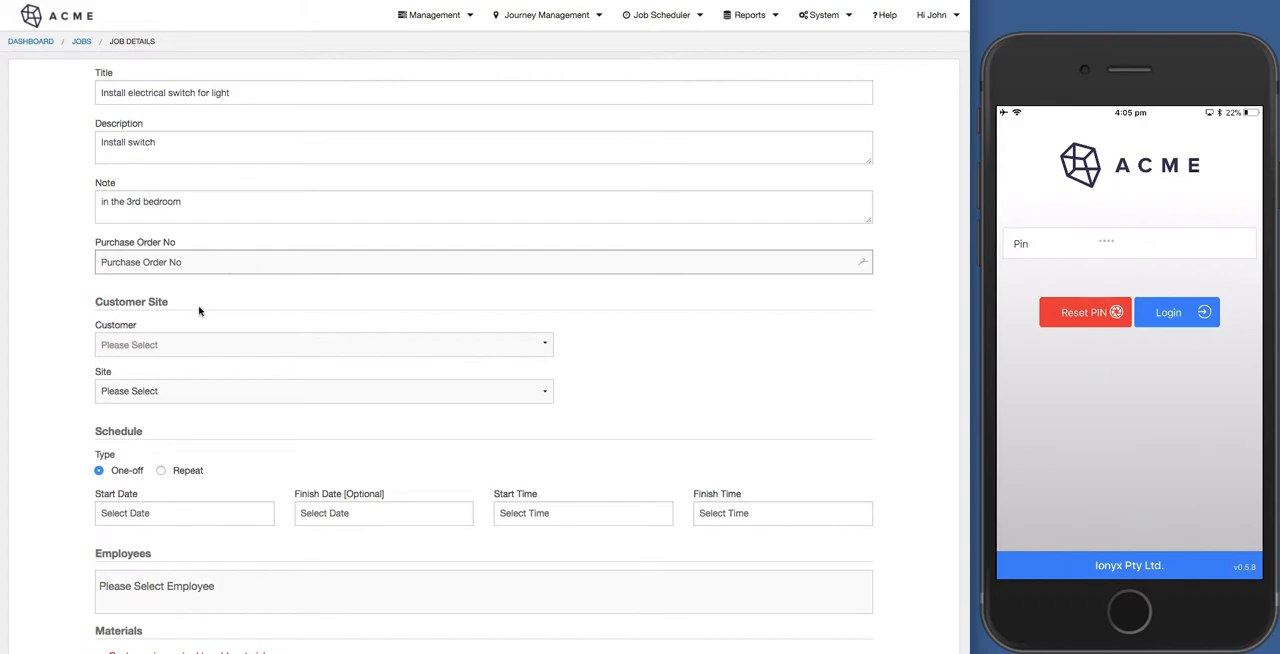
Set the job's customer to Southside Electronics and its site to the Gold Coast location.
{"action": "left_click", "coordinate": [190, 351]}
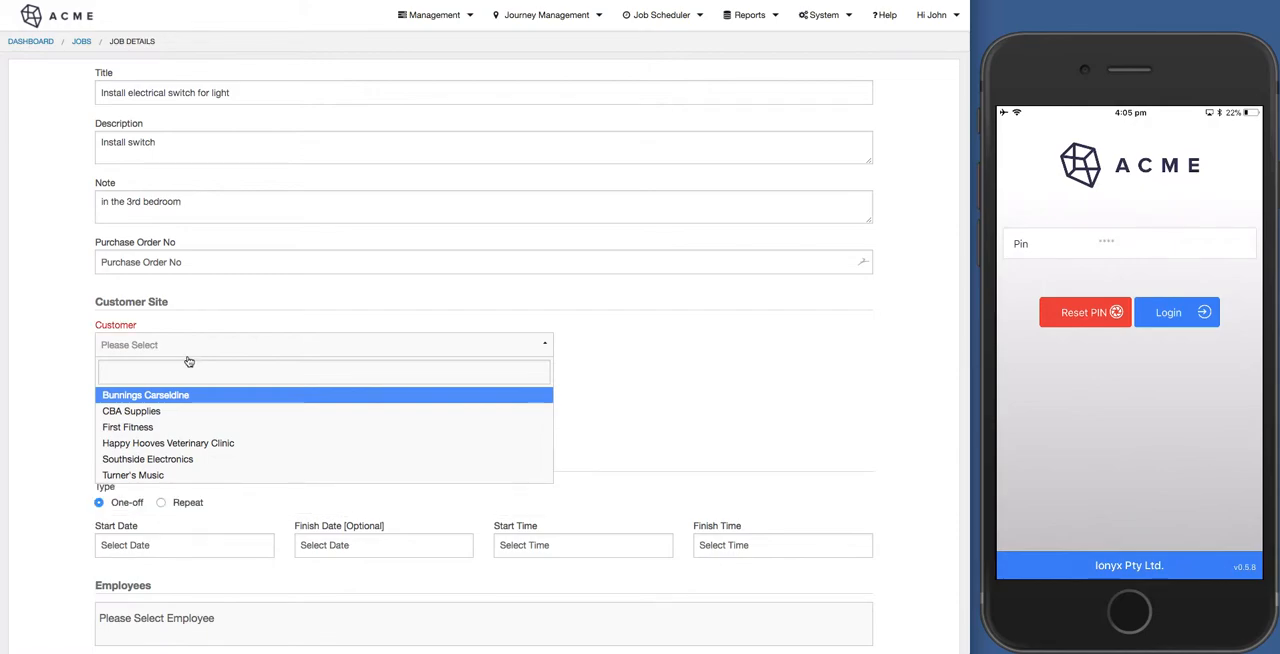
{"action": "left_click", "coordinate": [178, 458]}
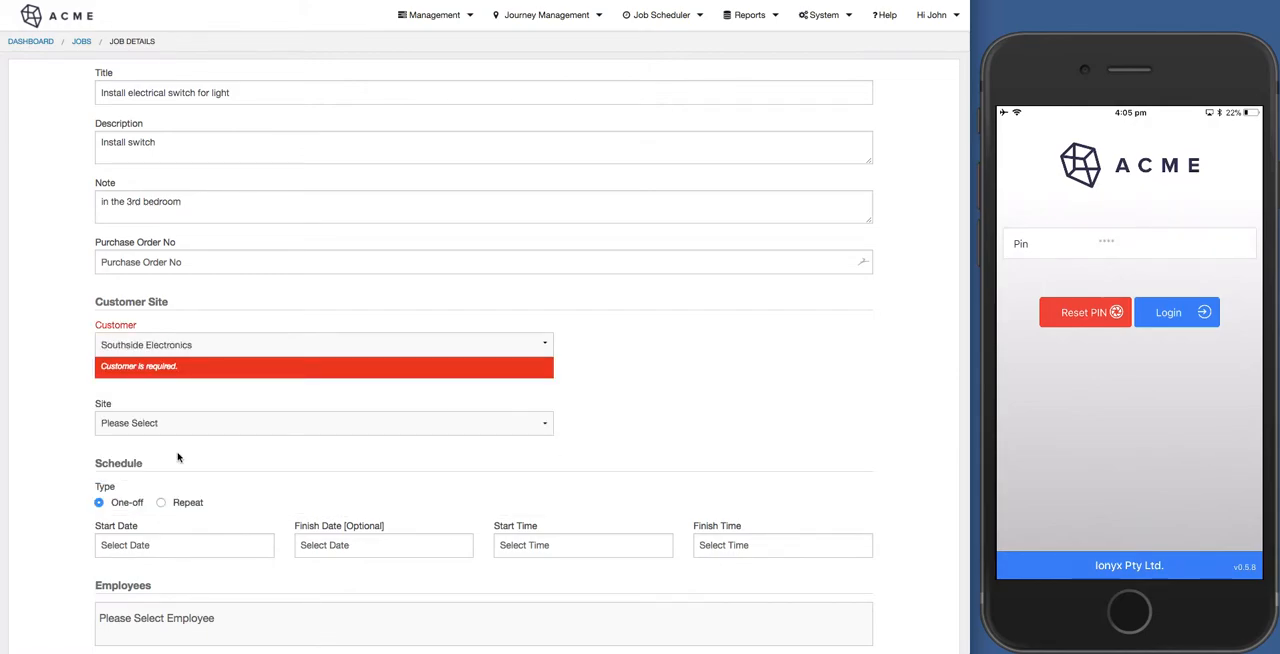
{"action": "left_click", "coordinate": [152, 396]}
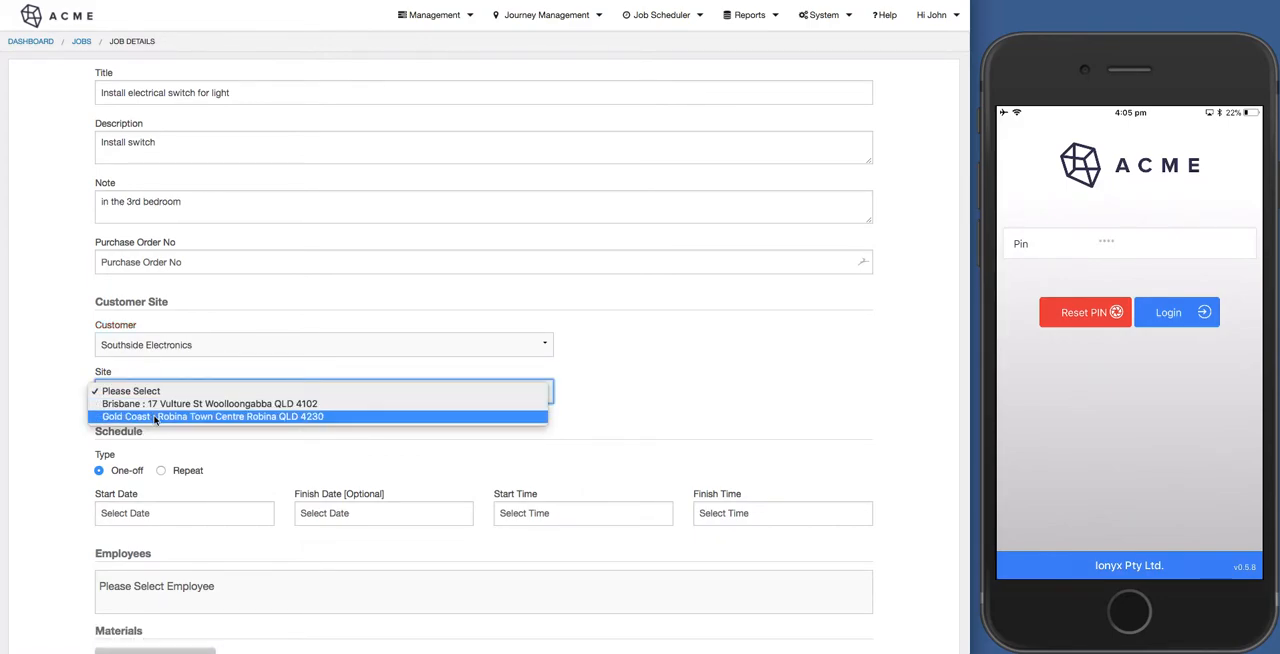
{"action": "left_click", "coordinate": [159, 419]}
Choose Standard Electrical Job as the site form to be submitted and continue to the full job details.
{"action": "scroll", "coordinate": [355, 433], "scroll_direction": "down", "scroll_amount": 1}
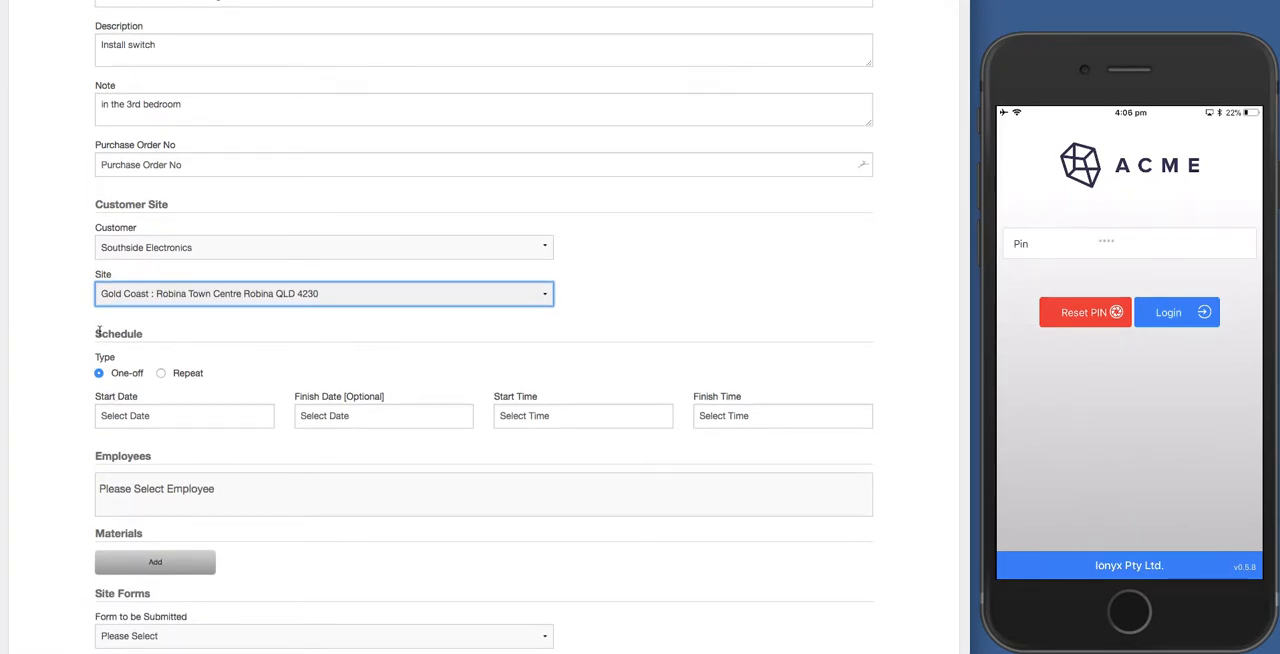
{"action": "scroll", "coordinate": [86, 405], "scroll_direction": "down", "scroll_amount": 1}
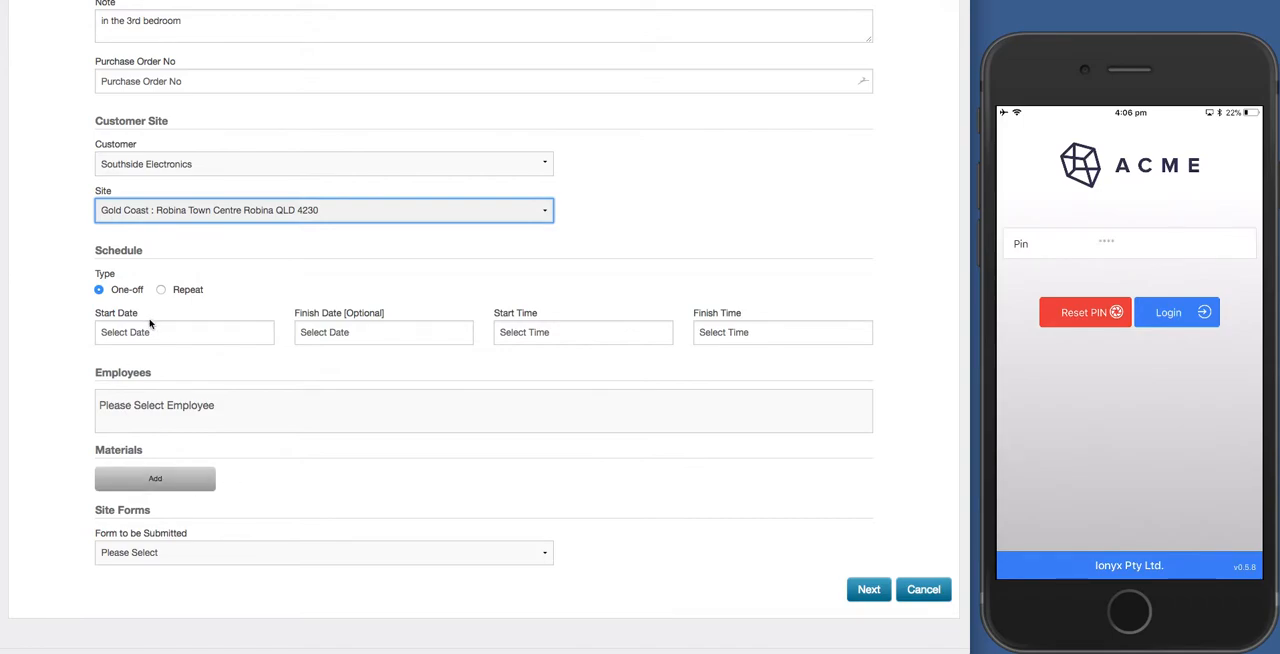
{"action": "left_click", "coordinate": [160, 554]}
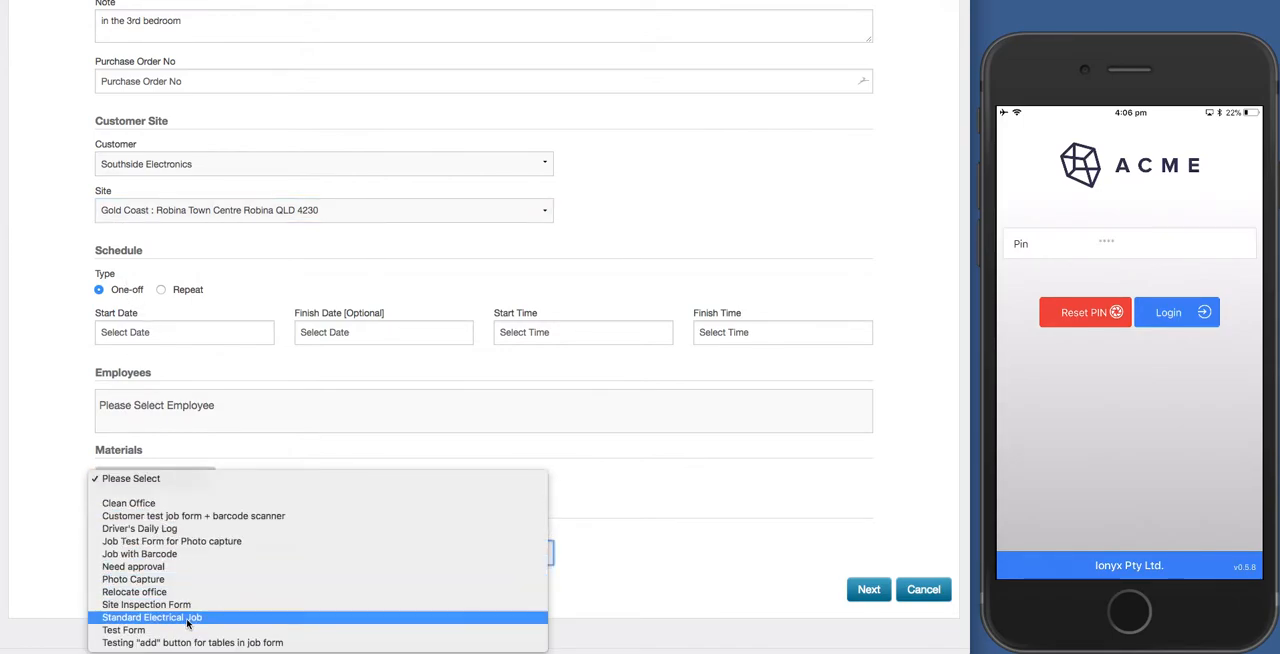
{"action": "left_click", "coordinate": [187, 619]}
{"action": "left_click", "coordinate": [868, 590]}
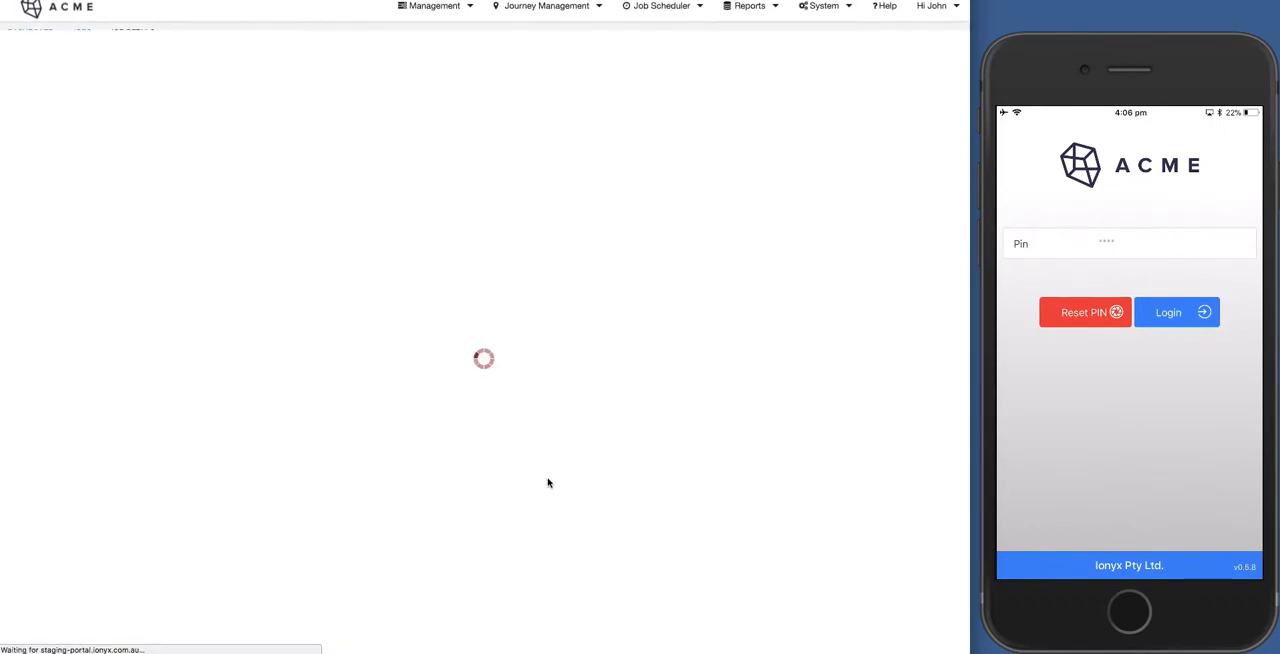
Show the Standard Electrical Job form and enter "Install electrical switch" as its job description.
{"action": "scroll", "coordinate": [548, 483], "scroll_direction": "down", "scroll_amount": 5}
{"action": "scroll", "coordinate": [548, 483], "scroll_direction": "up", "scroll_amount": 2}
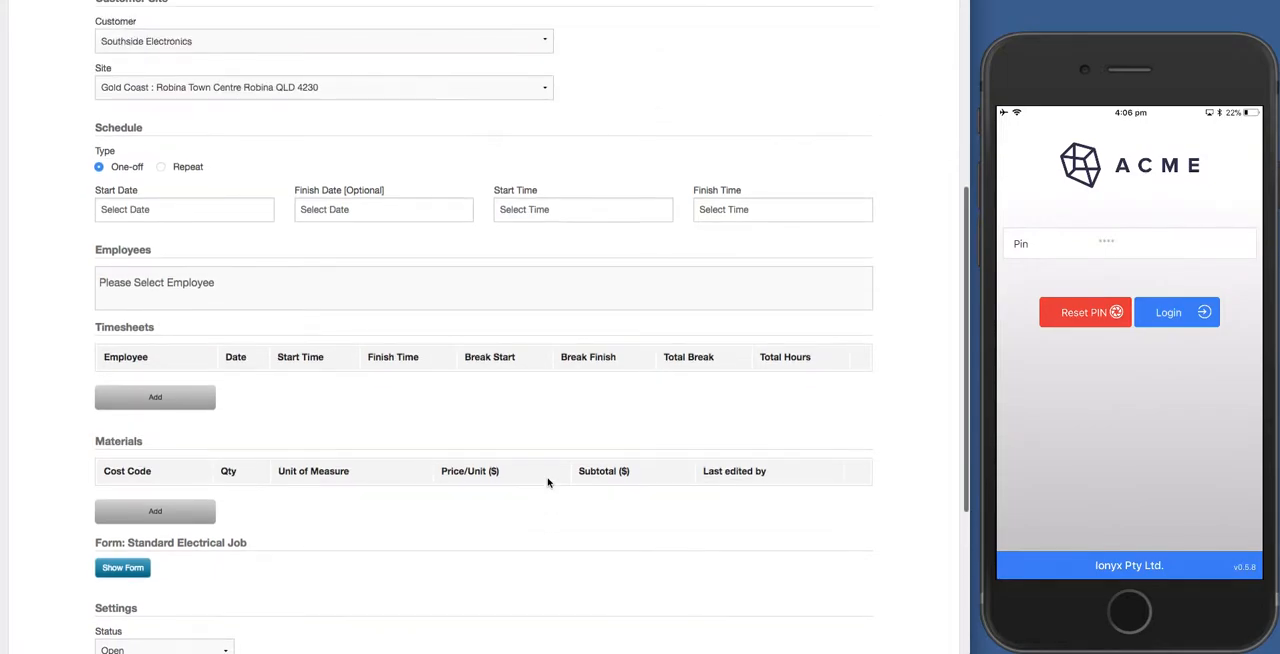
{"action": "scroll", "coordinate": [548, 483], "scroll_direction": "down", "scroll_amount": 1}
{"action": "scroll", "coordinate": [548, 483], "scroll_direction": "down", "scroll_amount": 3}
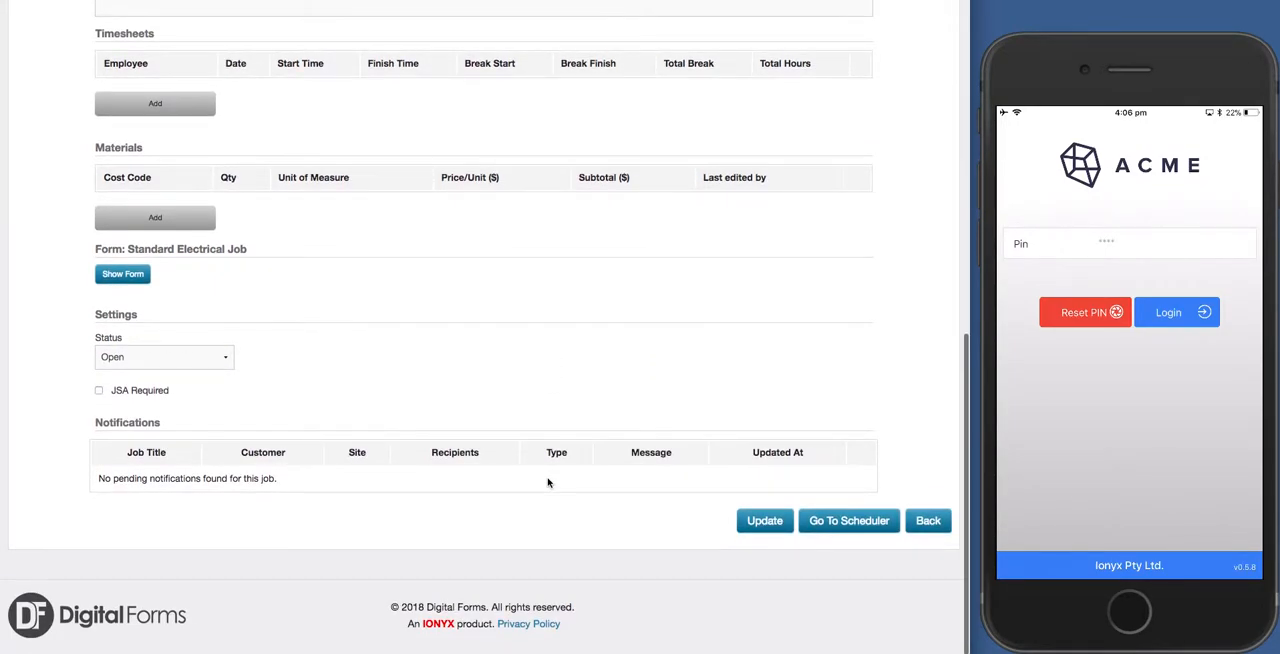
{"action": "left_click", "coordinate": [145, 284]}
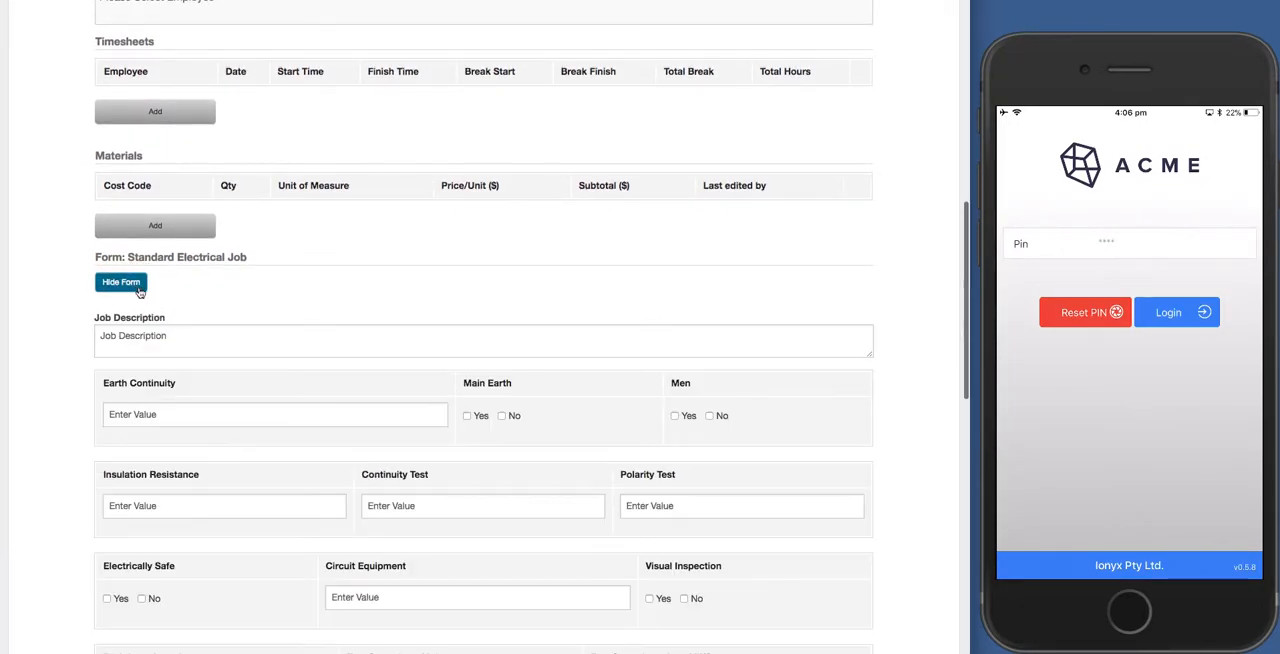
{"action": "left_click", "coordinate": [173, 336]}
{"action": "type", "text": "Instal"}
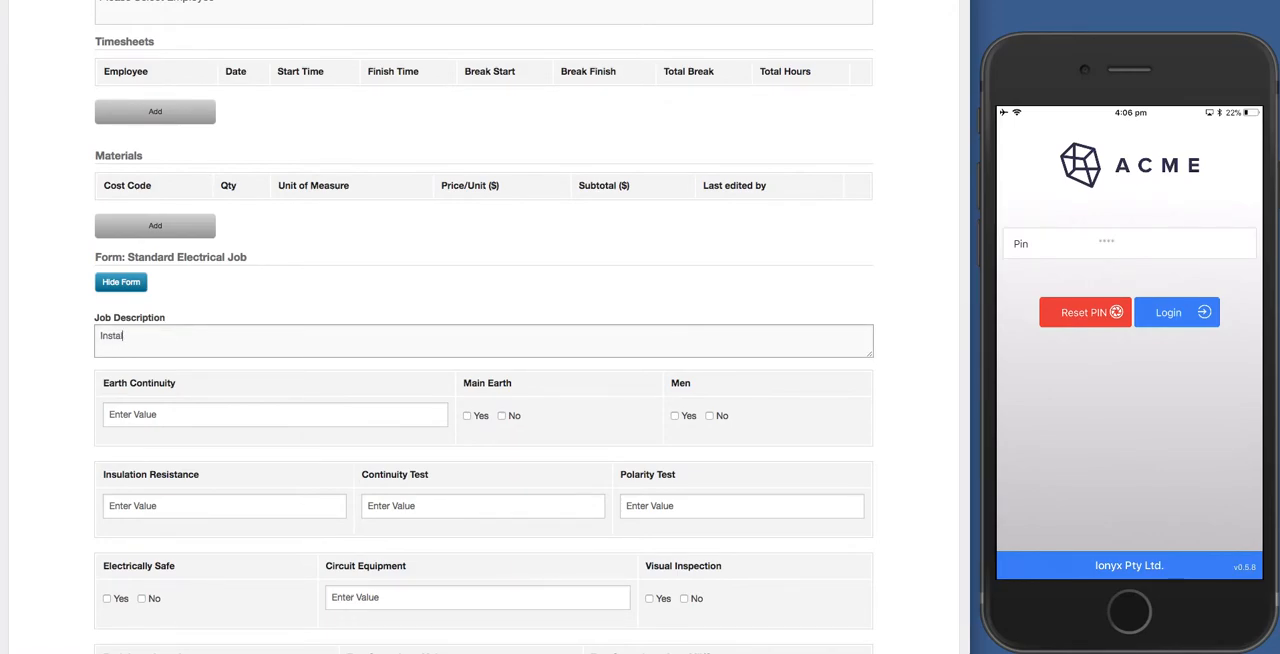
{"action": "type", "text": "l electrical"}
{"action": "key", "text": "BackSpace"}
{"action": "type", "text": "swithc"}
{"action": "key", "text": "BackSpace"}
{"action": "key", "text": "BackSpace"}
{"action": "key", "text": "BackSpace"}
{"action": "type", "text": "ch"}
Look through the remaining form fields and settings, and proceed from the job to the scheduler.
{"action": "scroll", "coordinate": [255, 440], "scroll_direction": "down", "scroll_amount": 1}
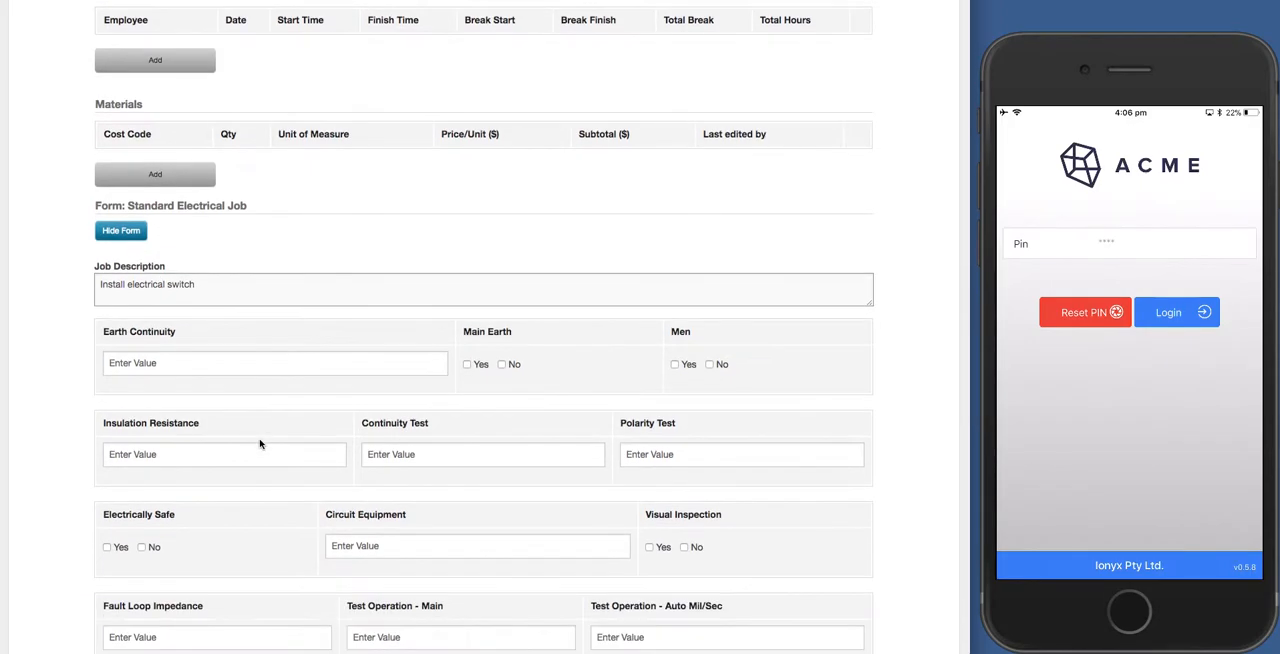
{"action": "scroll", "coordinate": [204, 400], "scroll_direction": "down", "scroll_amount": 1}
{"action": "scroll", "coordinate": [201, 463], "scroll_direction": "down", "scroll_amount": 10}
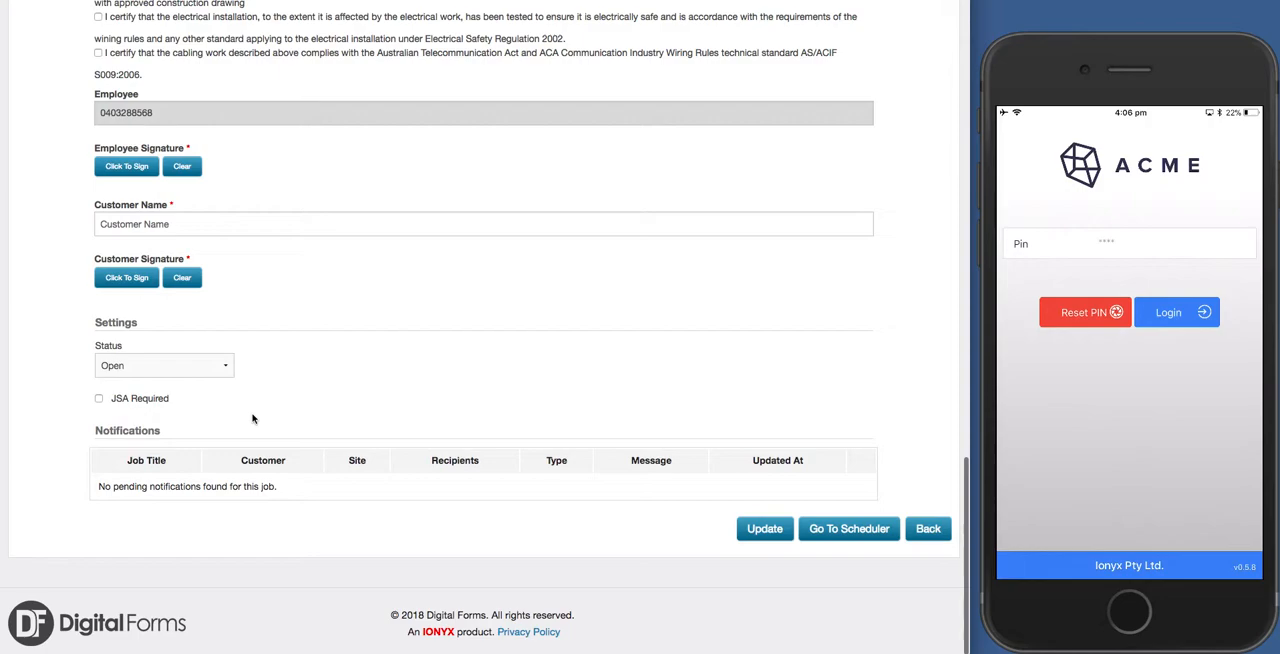
{"action": "left_click", "coordinate": [848, 529]}
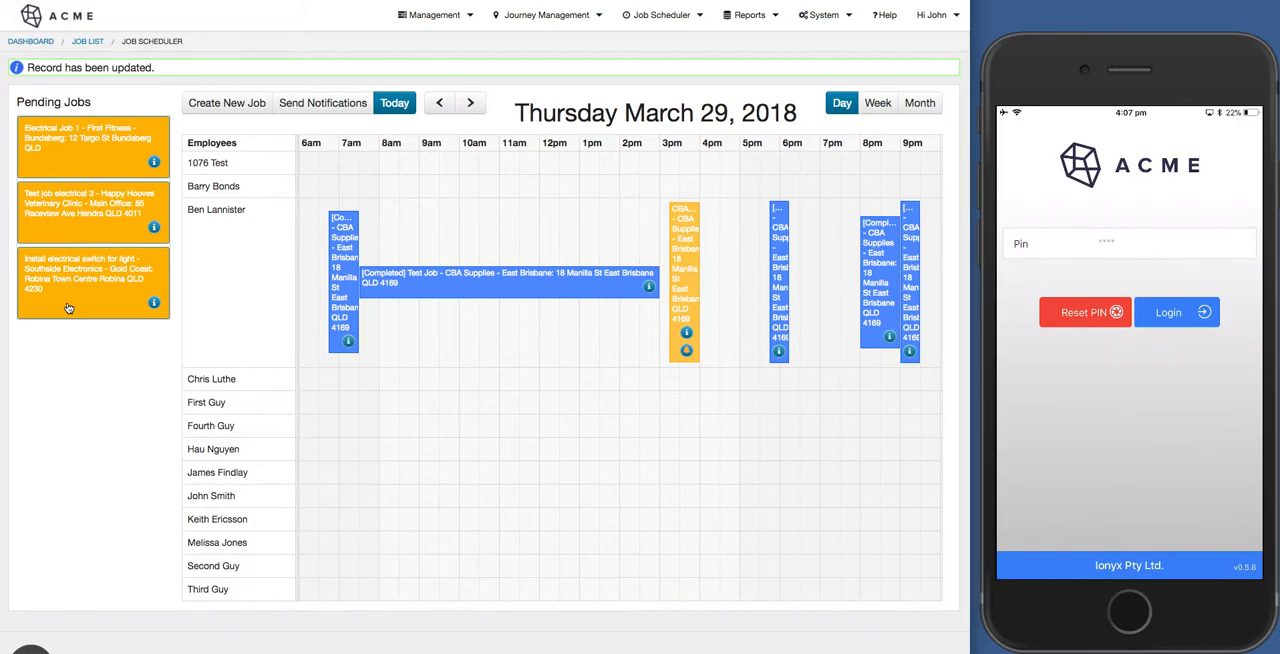
Schedule the pending light switch job on Friday March 30, 2018 from 1:30 PM to 4:00 PM for the employee with the completed job that day.
{"action": "left_click", "coordinate": [471, 104]}
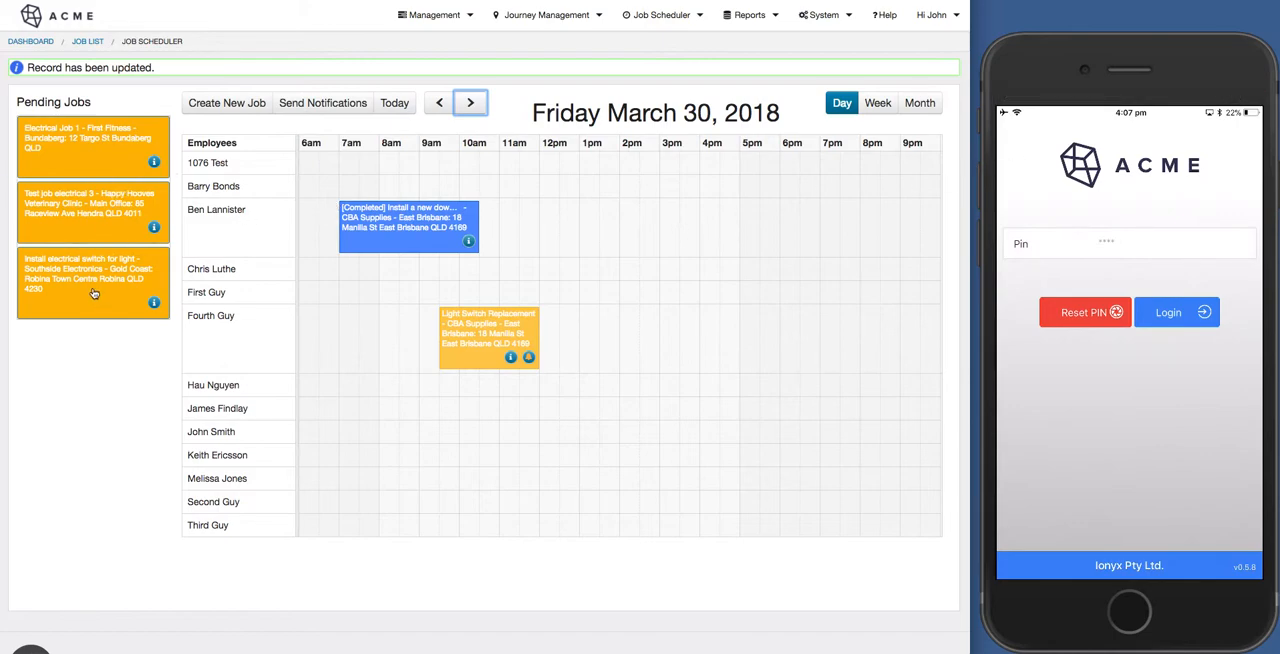
{"action": "mouse_move", "coordinate": [93, 293]}
{"action": "left_mouse_down"}
{"action": "mouse_move", "coordinate": [660, 200]}
{"action": "mouse_move", "coordinate": [605, 231]}
{"action": "left_mouse_up"}
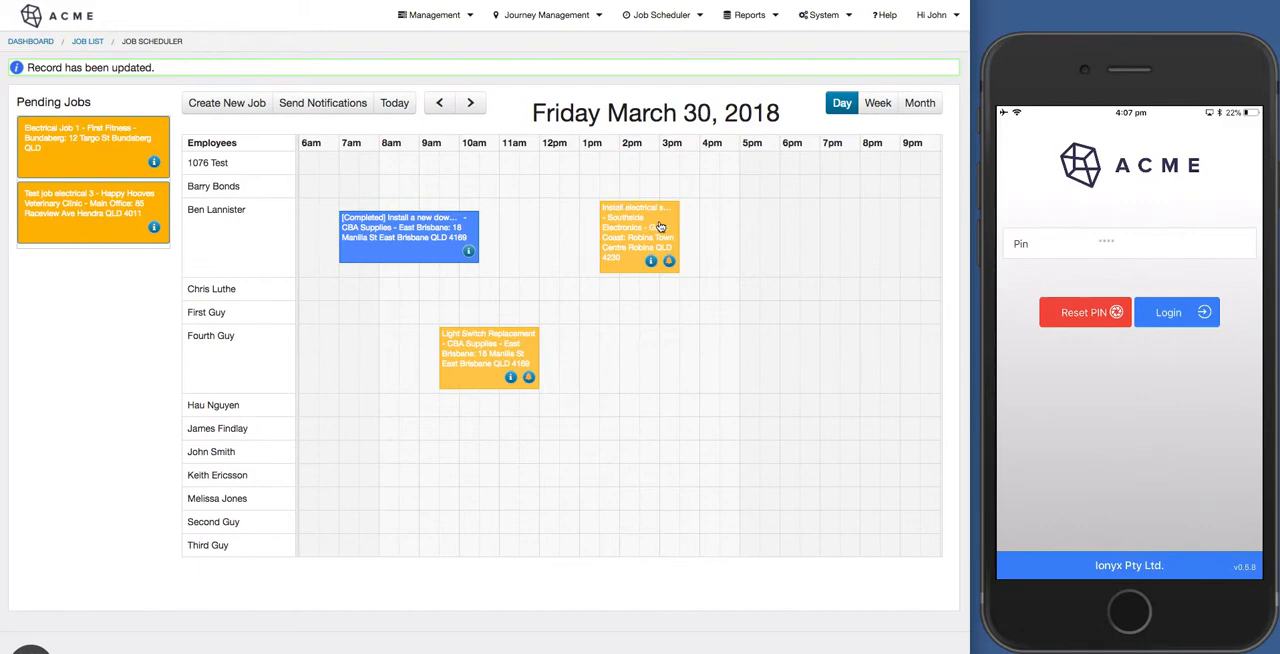
{"action": "mouse_move", "coordinate": [678, 218]}
{"action": "left_mouse_down"}
{"action": "mouse_move", "coordinate": [726, 220]}
{"action": "mouse_move", "coordinate": [699, 221]}
{"action": "left_mouse_up"}
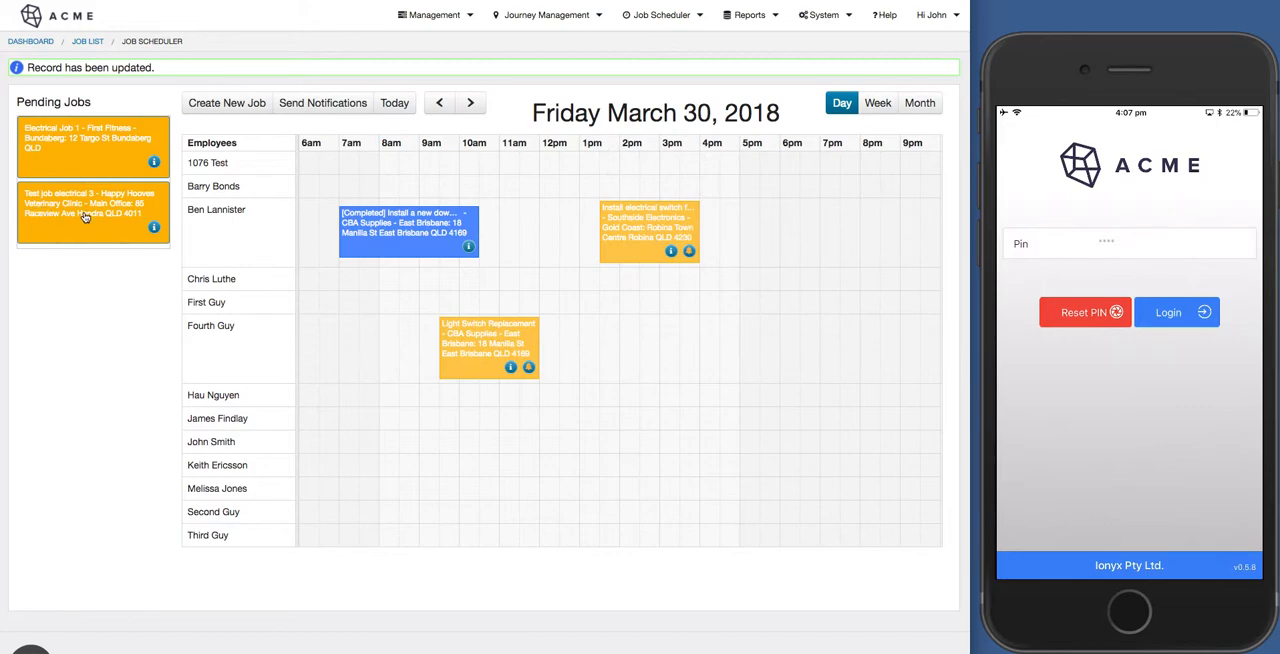
Schedule the pending "Test job electrical 3" for the same employee from 5:00 PM to 7:30 PM.
{"action": "left_click_drag", "start_coordinate": [82, 217], "coordinate": [754, 241]}
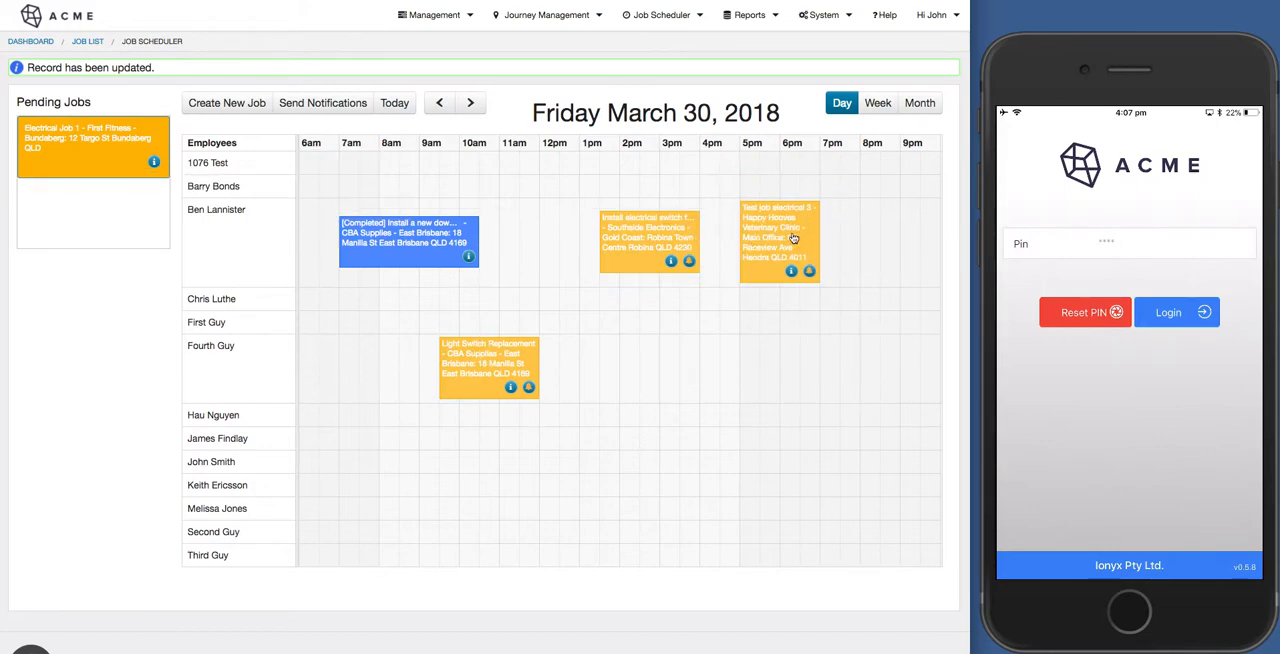
{"action": "left_click_drag", "start_coordinate": [817, 230], "coordinate": [836, 229]}
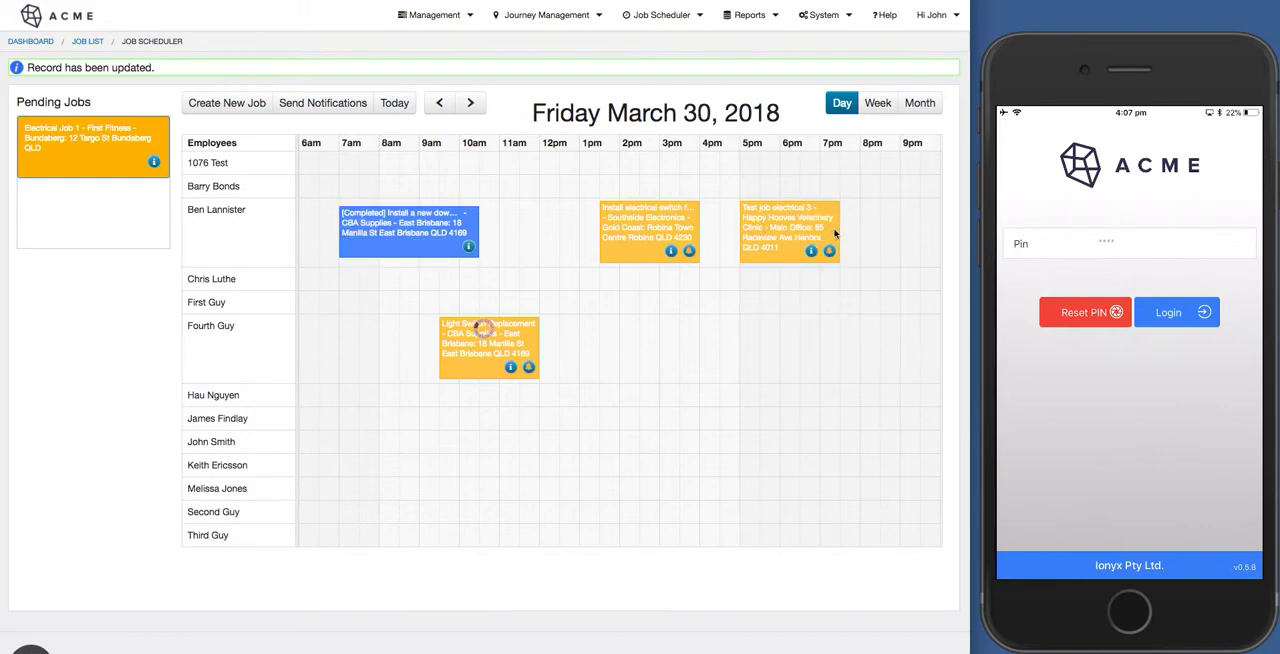
Try to move "Test job electrical 3" to a time that overlaps the light switch job.
{"action": "left_click_drag", "start_coordinate": [738, 229], "coordinate": [688, 230]}
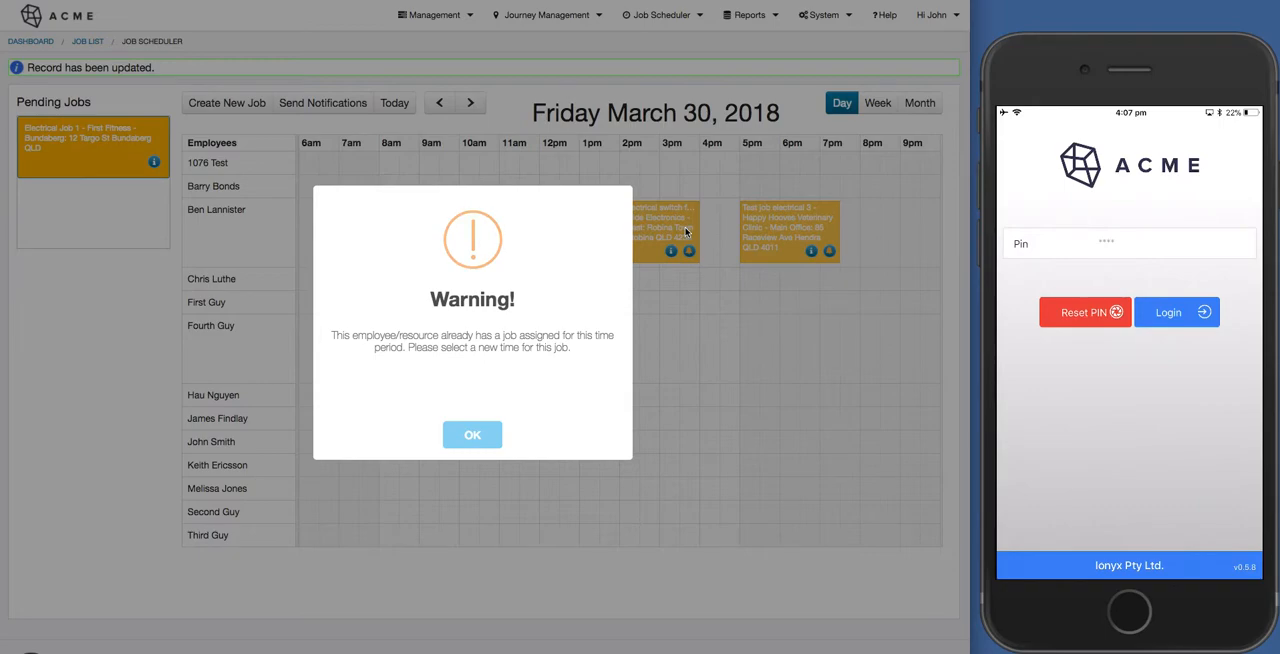
{"action": "left_click", "coordinate": [485, 438]}
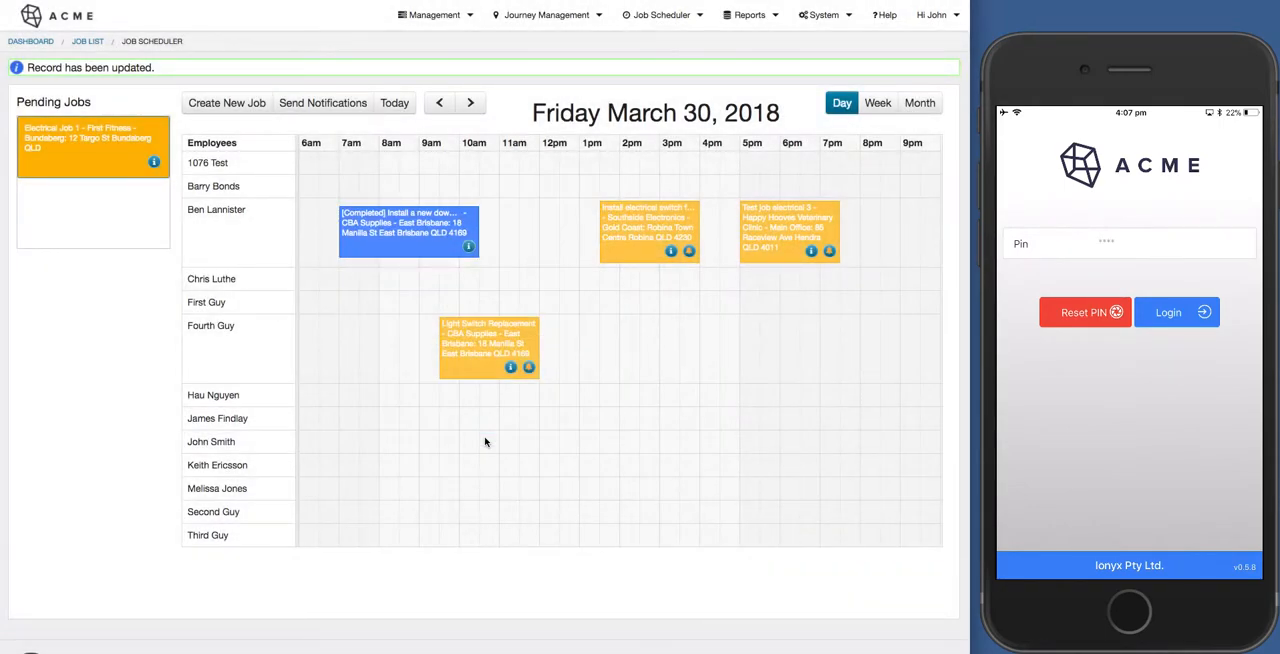
Try adding a second employee to the light switch job's assignment and check the form submitter options without submitting.
{"action": "left_click", "coordinate": [672, 252]}
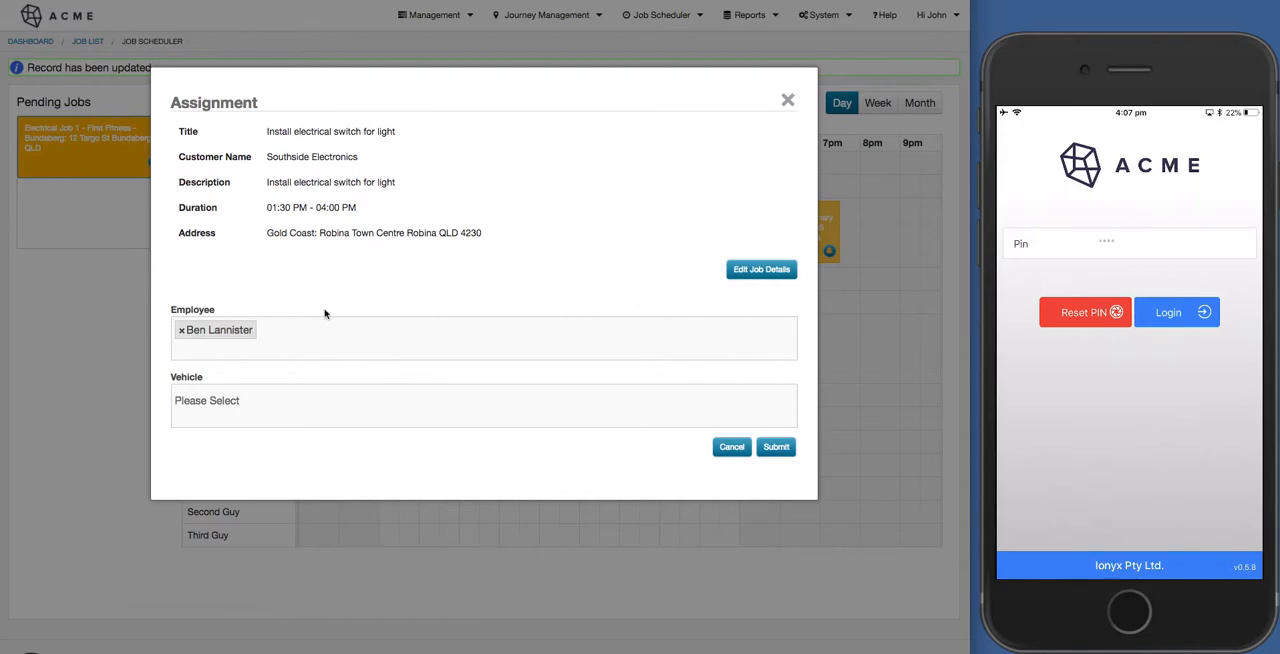
{"action": "scroll", "coordinate": [334, 298], "scroll_direction": "down", "scroll_amount": 1}
{"action": "scroll", "coordinate": [334, 298], "scroll_direction": "down", "scroll_amount": 2}
{"action": "left_click", "coordinate": [309, 277]}
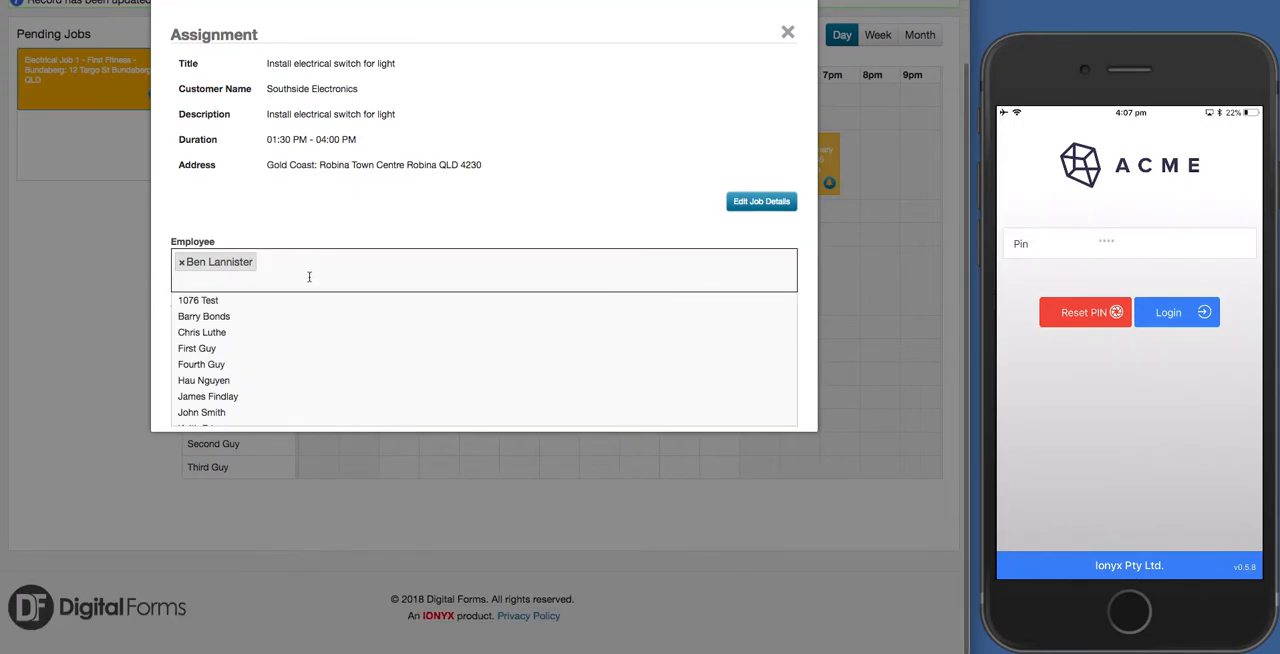
{"action": "left_click", "coordinate": [244, 333]}
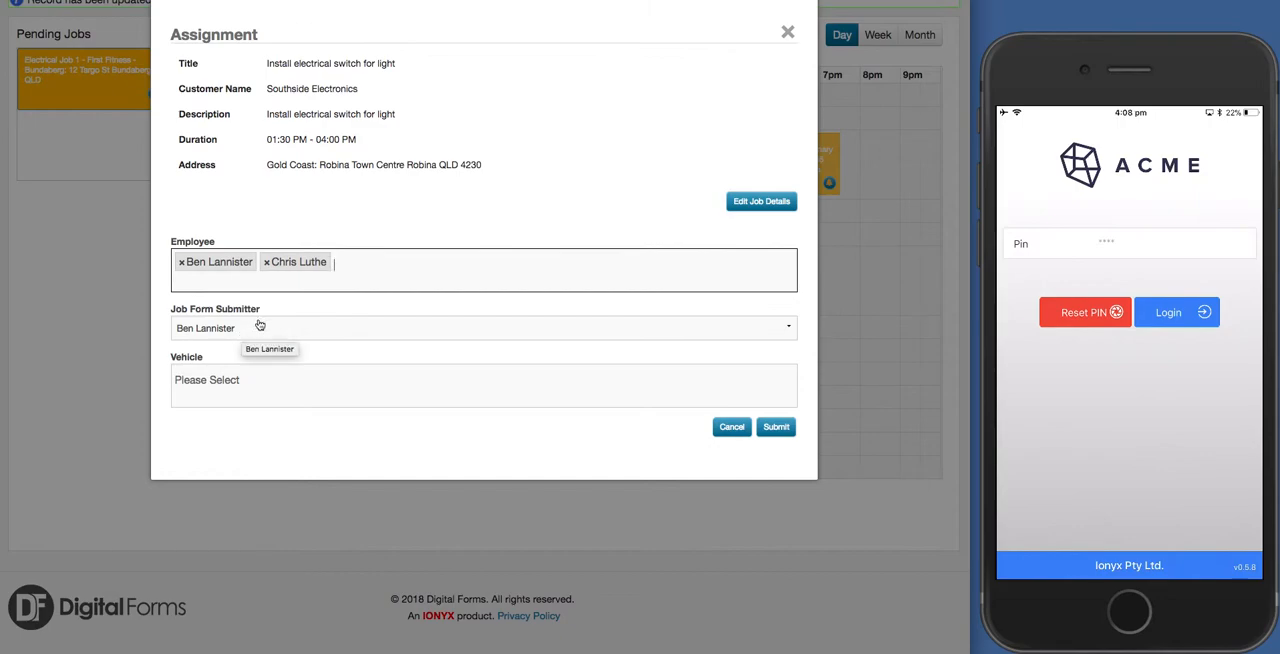
{"action": "left_click", "coordinate": [259, 328]}
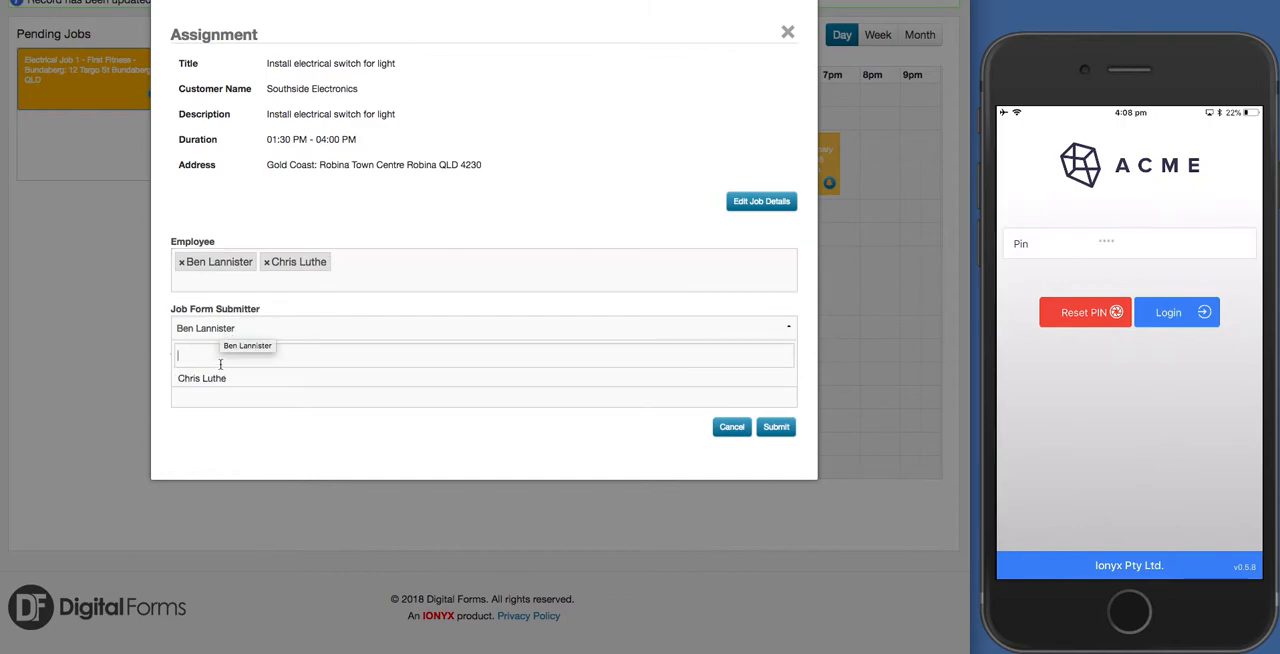
{"action": "left_click", "coordinate": [221, 328]}
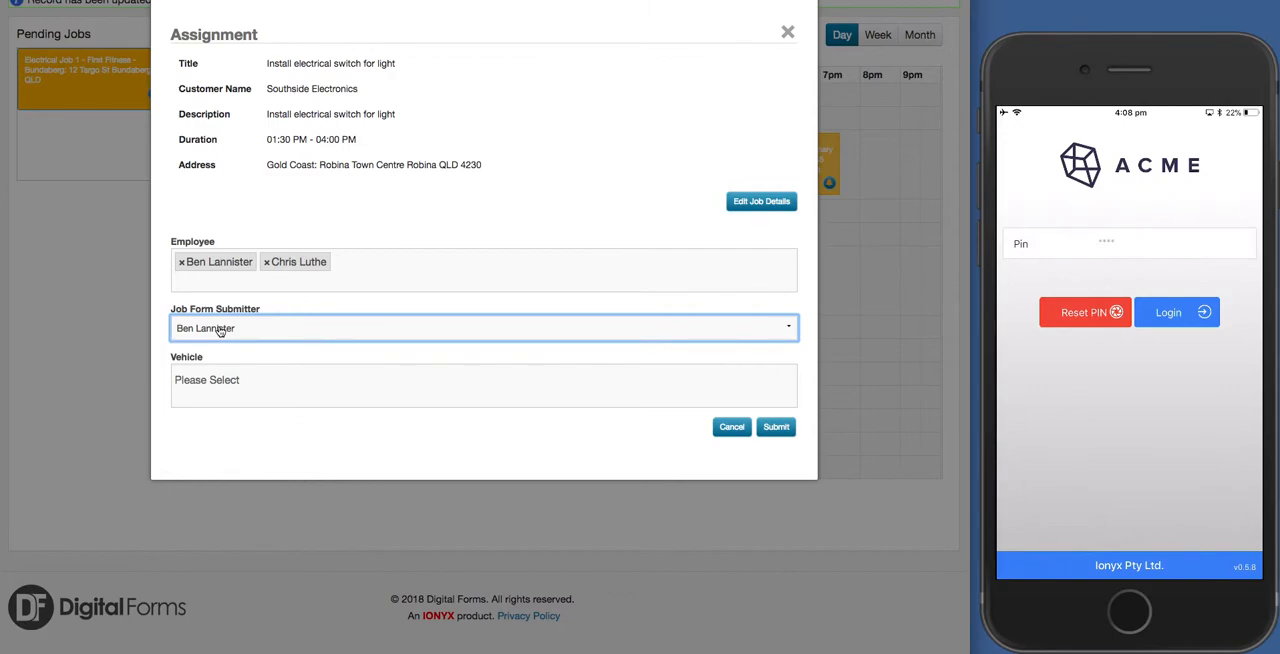
{"action": "left_click", "coordinate": [257, 355]}
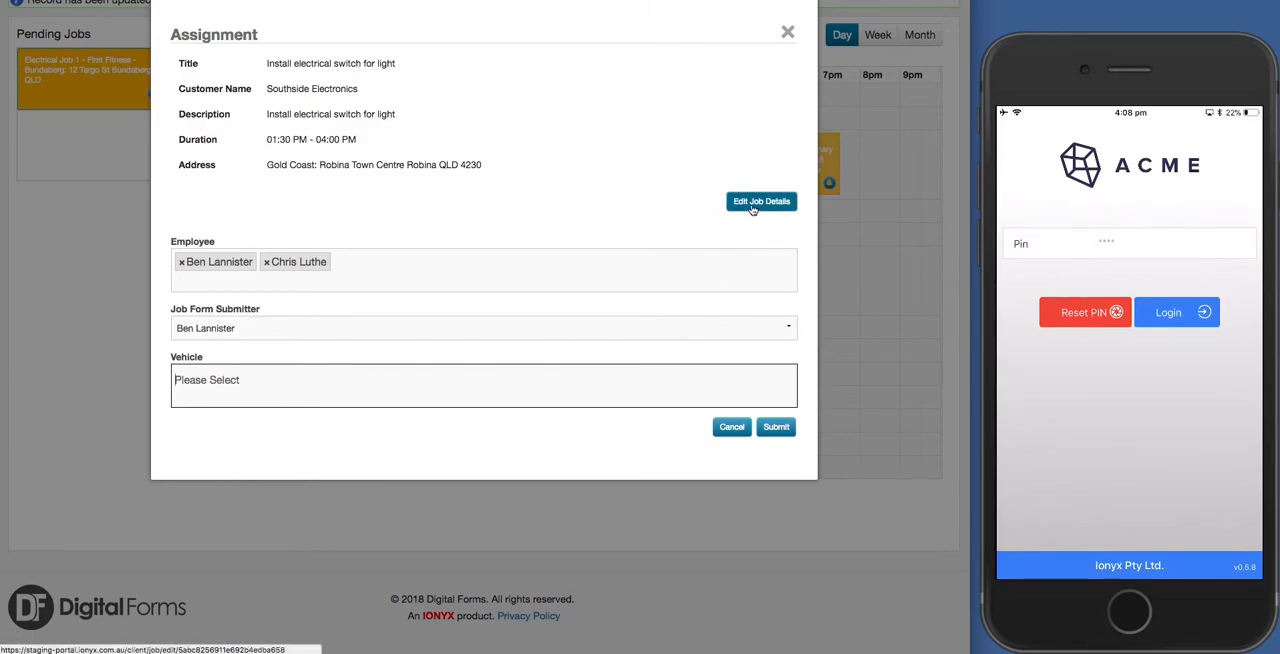
{"action": "left_click", "coordinate": [743, 426]}
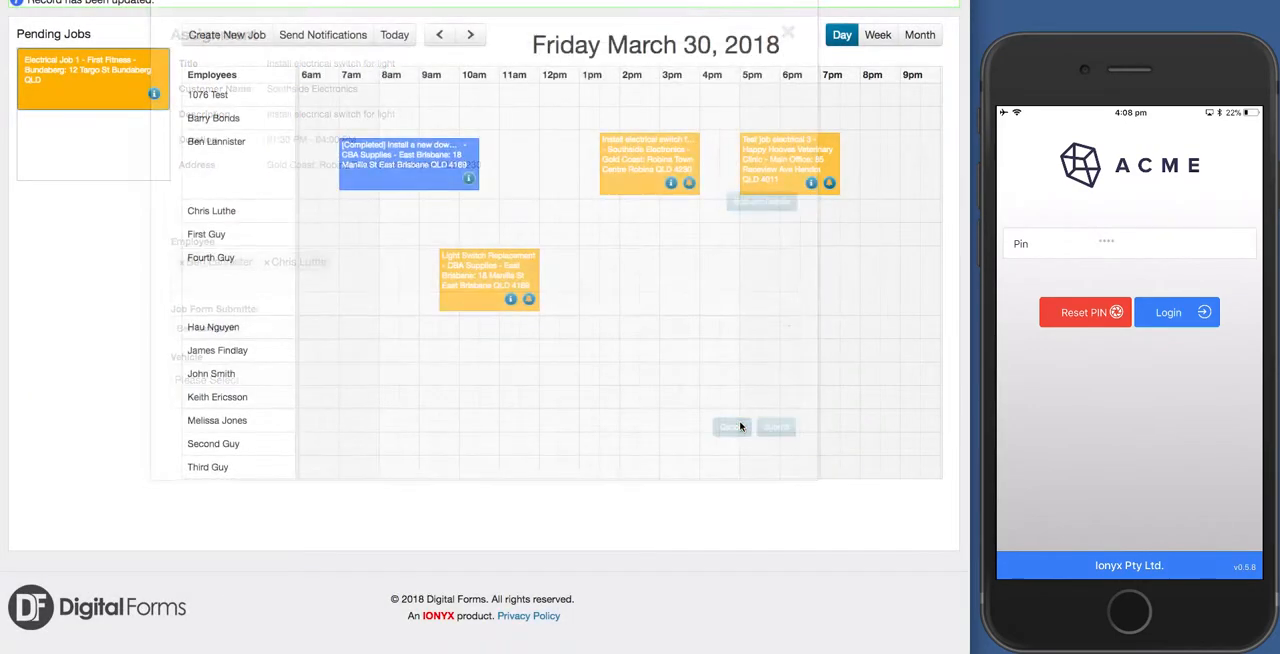
{"action": "scroll", "coordinate": [731, 252], "scroll_direction": "up", "scroll_amount": 2}
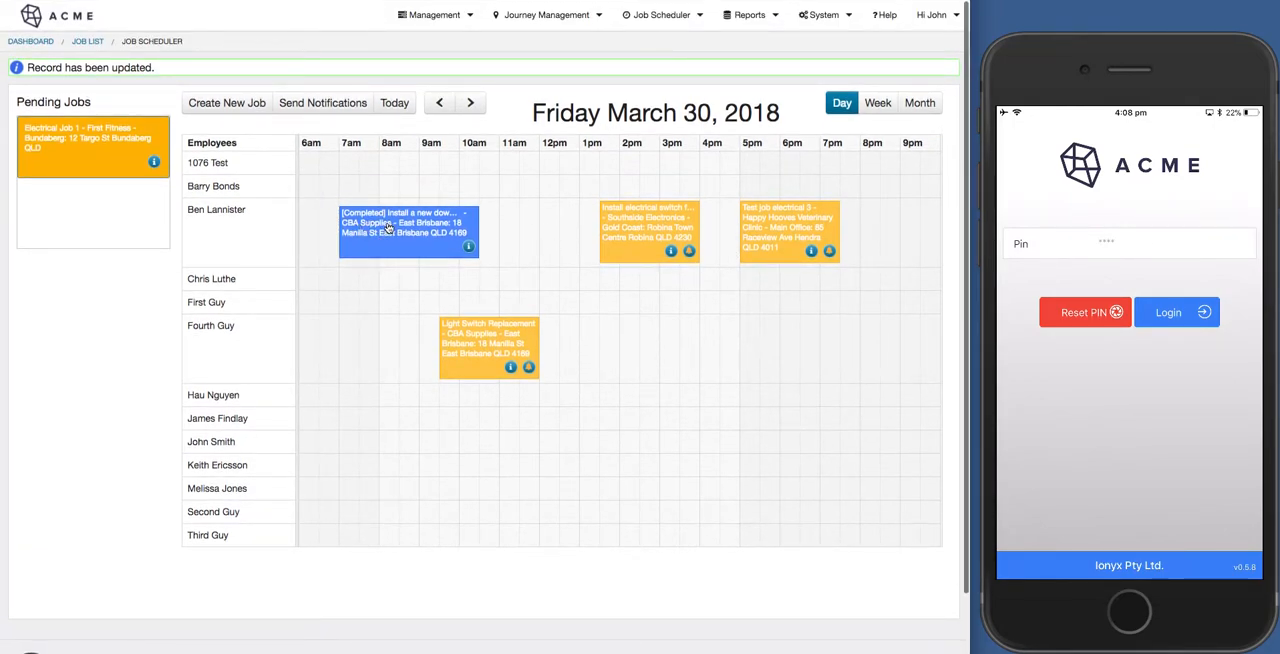
Schedule the pending "Electrical Job 1" from 3:00 PM to 8:00 PM for the employee who has the Light Switch Replacement job.
{"action": "left_click", "coordinate": [96, 146]}
{"action": "left_click_drag", "start_coordinate": [96, 146], "coordinate": [858, 352]}
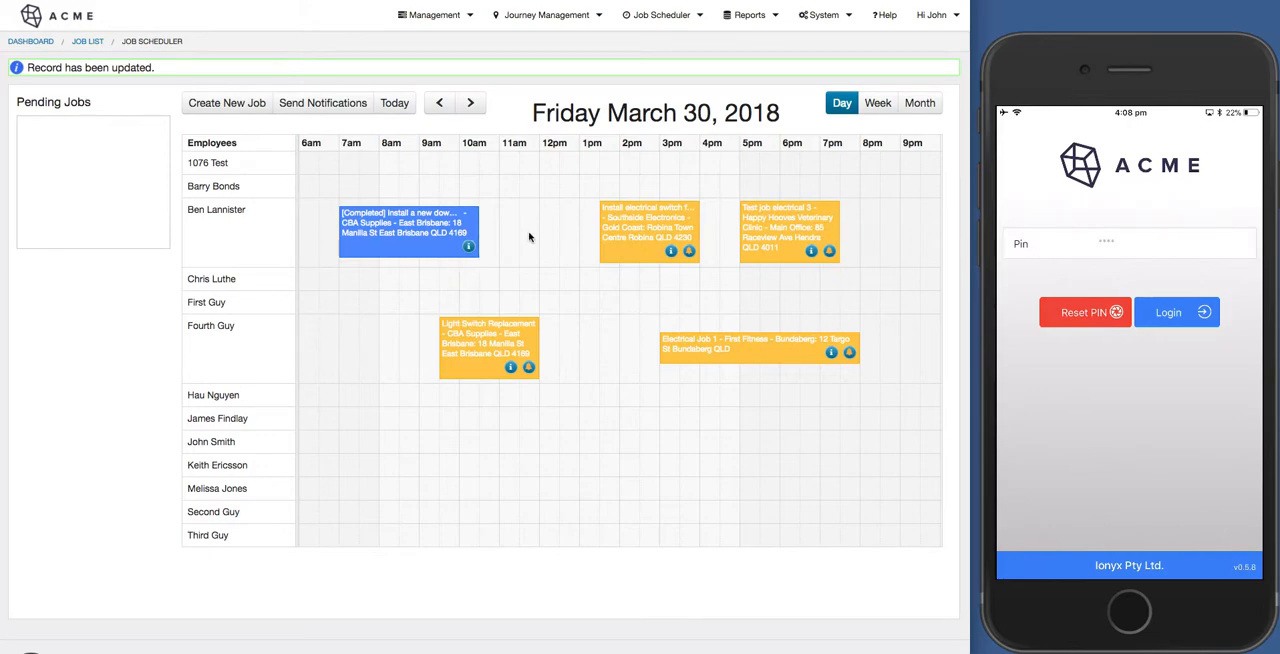
Send all listed job notifications in batches until the notification list is empty, and return to the job scheduler.
{"action": "left_click", "coordinate": [331, 110]}
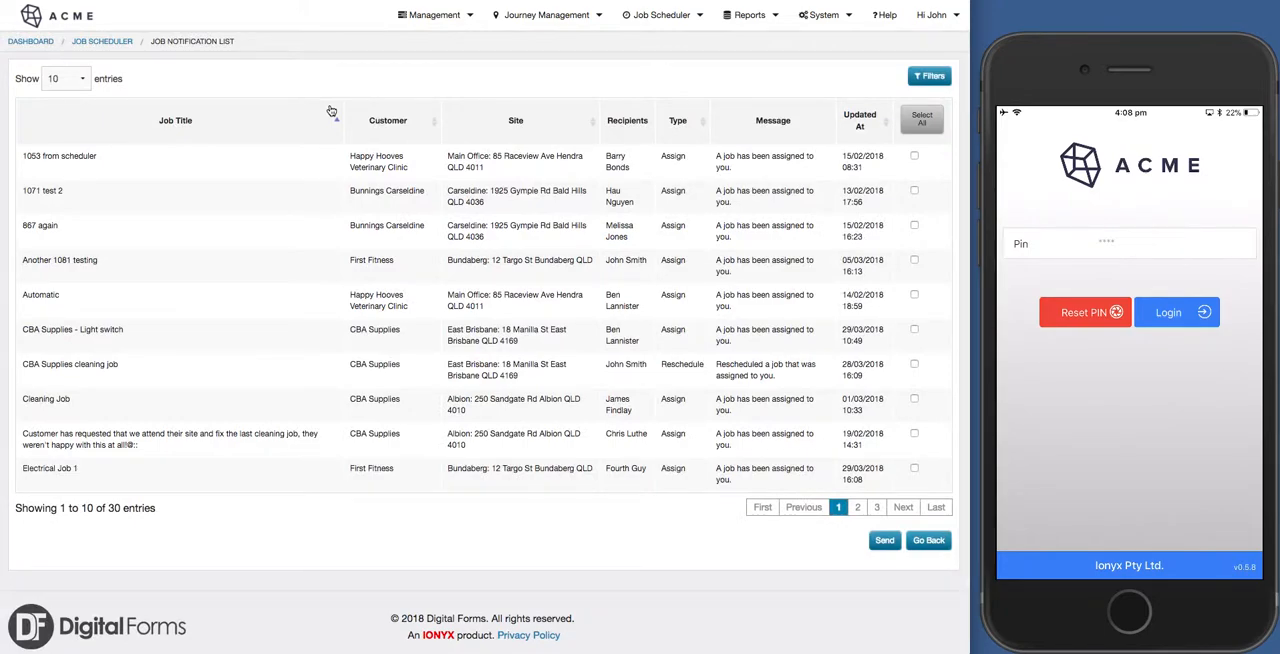
{"action": "left_click", "coordinate": [918, 120]}
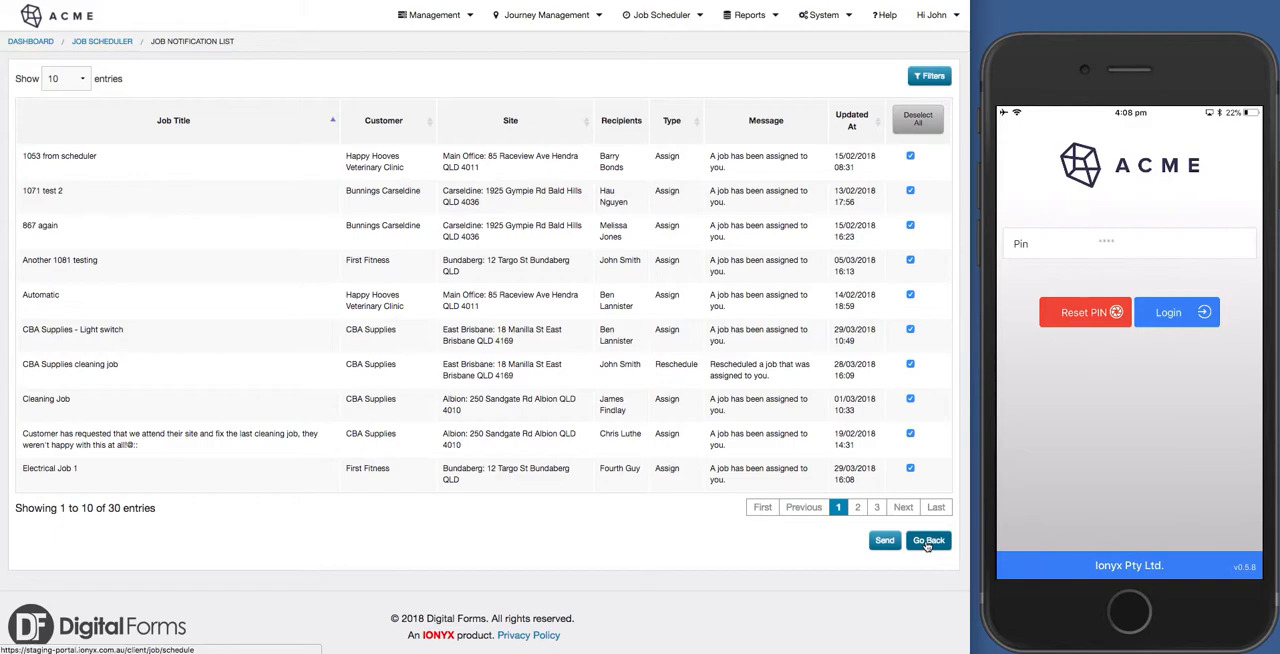
{"action": "left_click", "coordinate": [887, 542]}
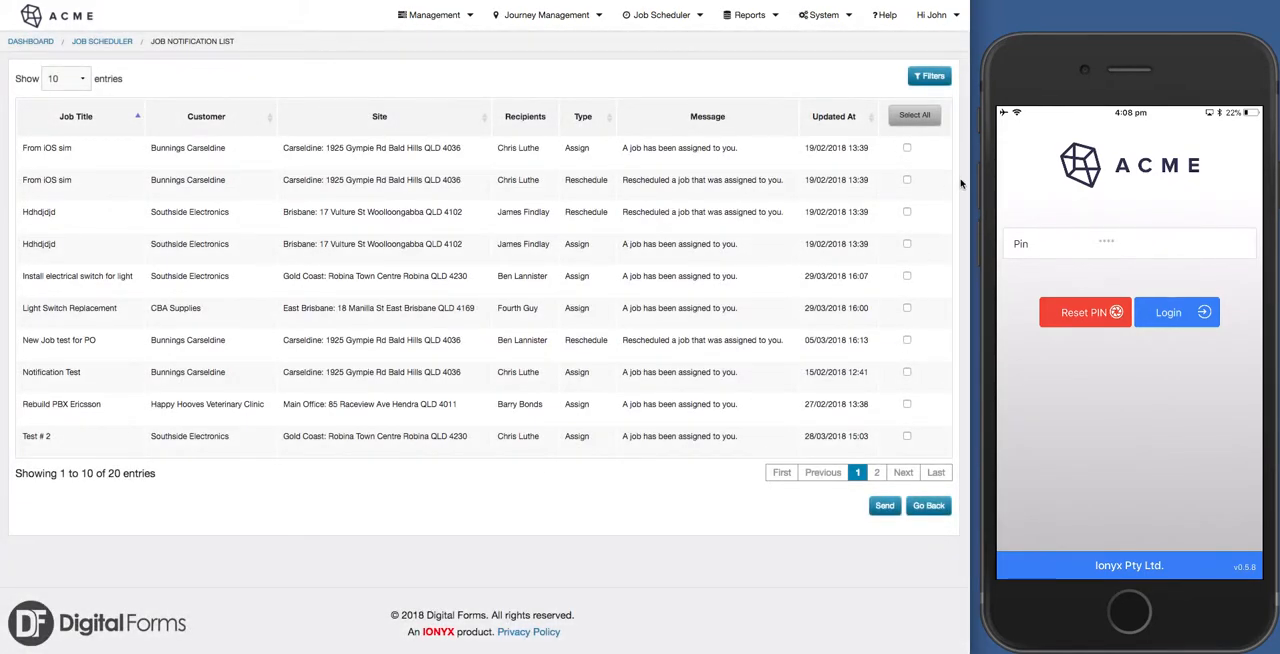
{"action": "left_click", "coordinate": [922, 114]}
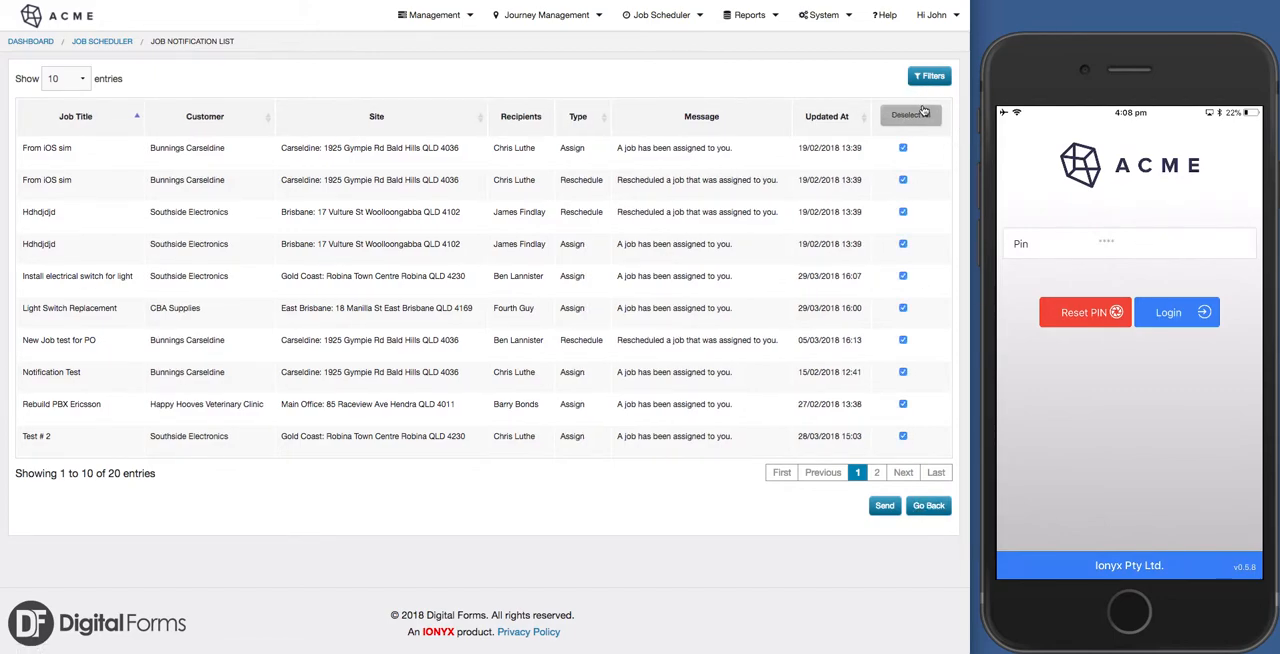
{"action": "left_click", "coordinate": [885, 505]}
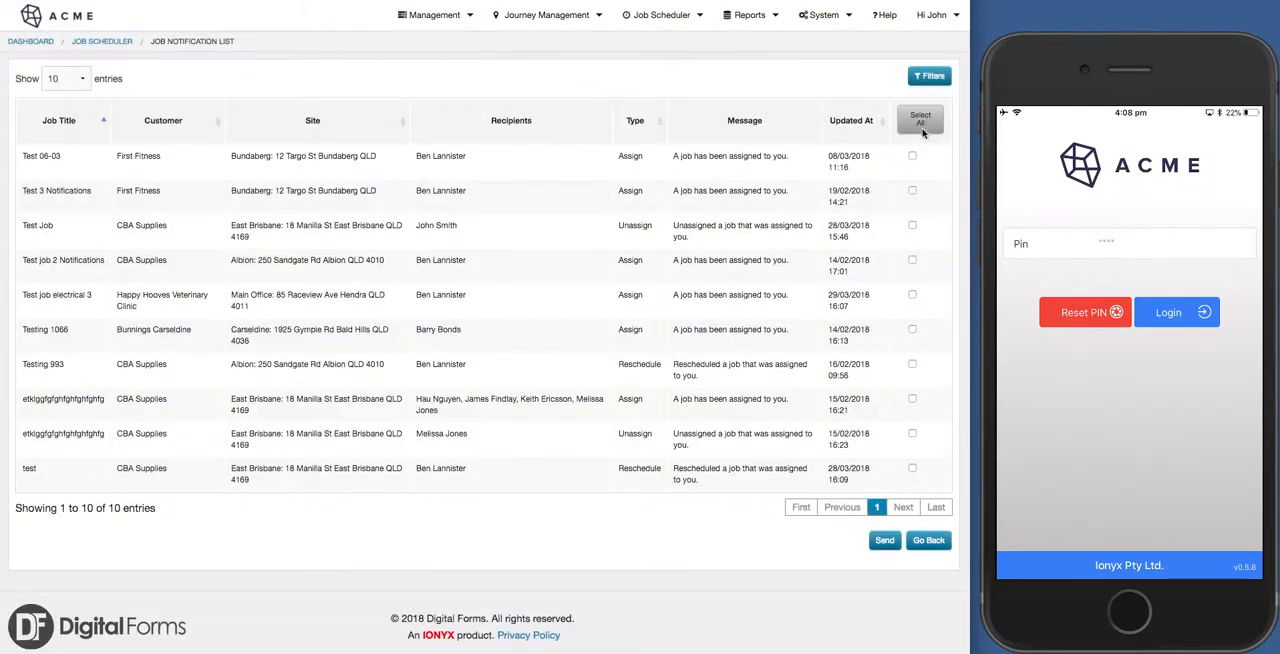
{"action": "left_click", "coordinate": [918, 120]}
{"action": "left_click", "coordinate": [882, 540]}
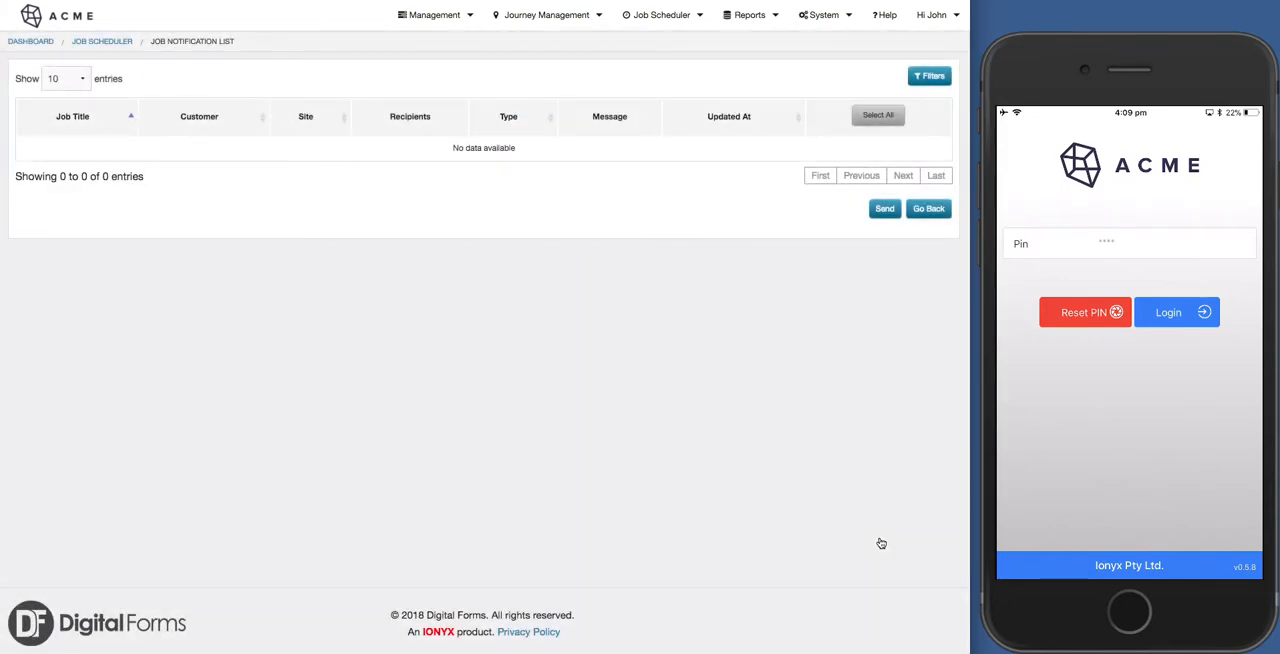
{"action": "left_click", "coordinate": [936, 210]}
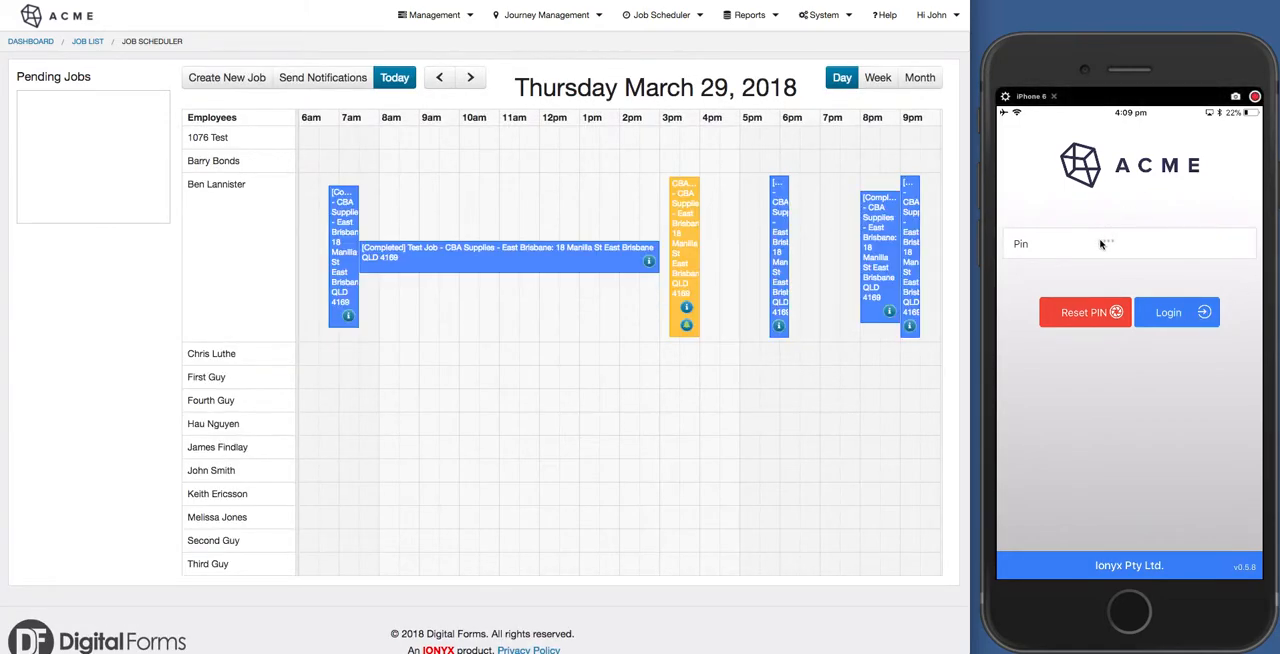
Log in to the mobile app on the phone by entering the employee's PIN.
{"action": "left_click", "coordinate": [1101, 244]}
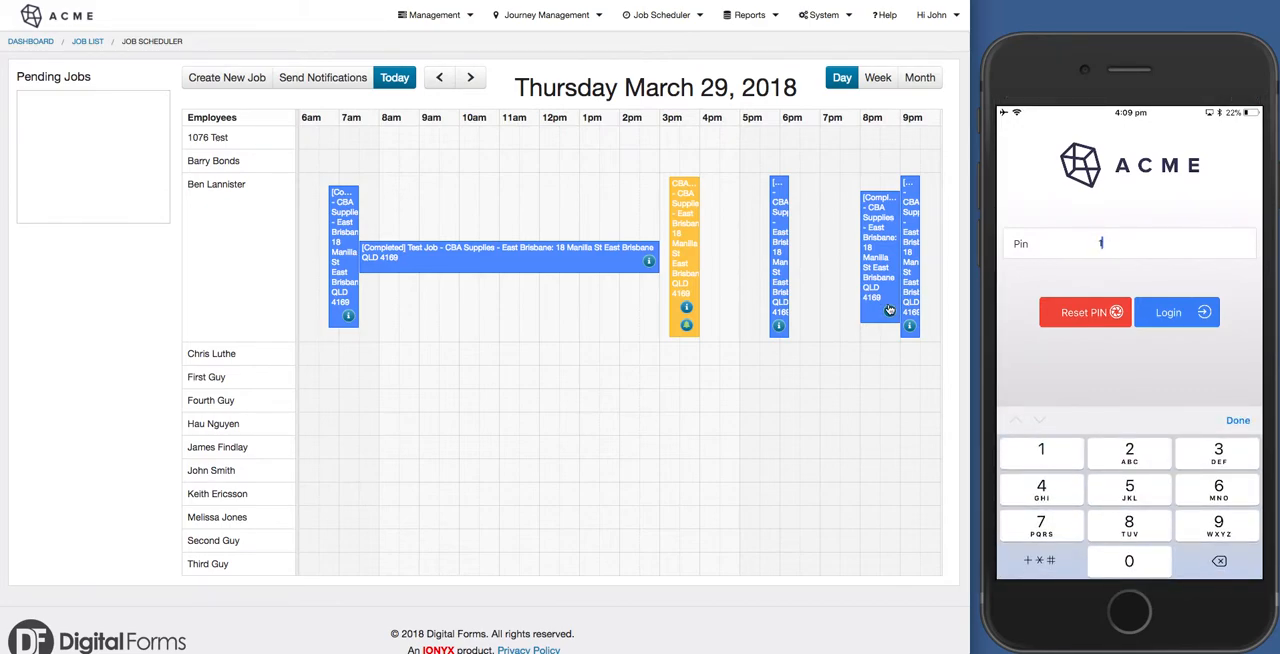
{"action": "type", "text": "1234"}
{"action": "key", "text": "Return"}
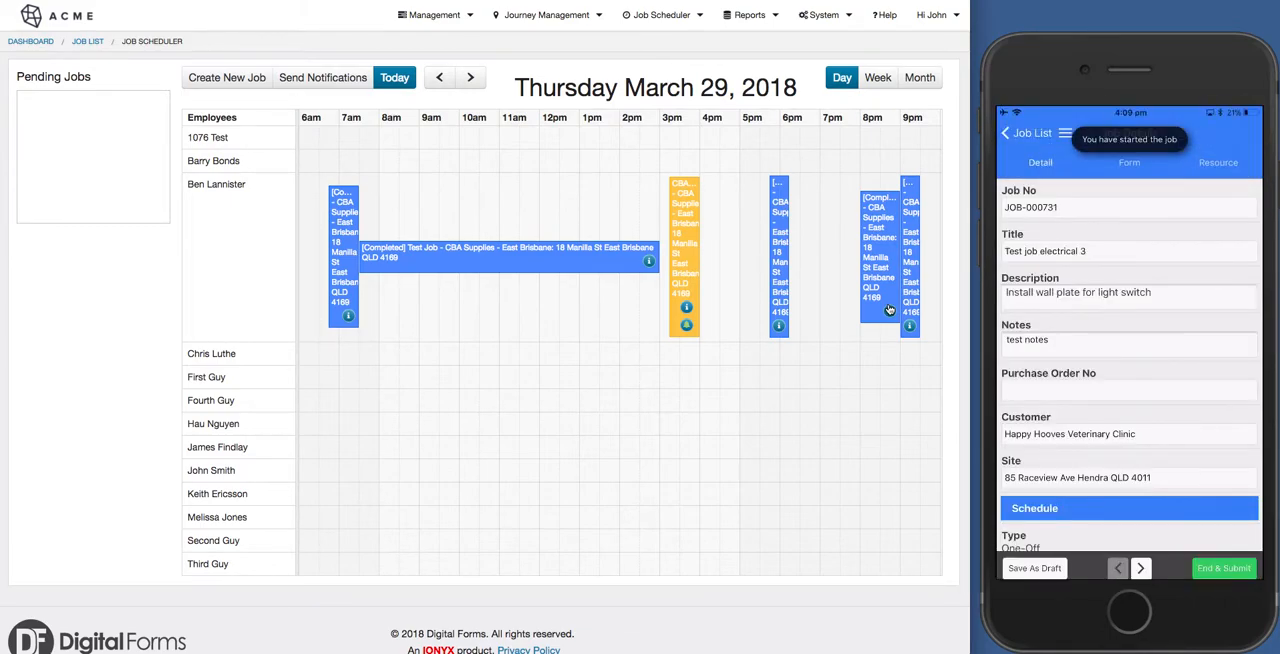
Open the company profile's settings at the job colour options in Other Job Settings.
{"action": "left_click", "coordinate": [849, 18]}
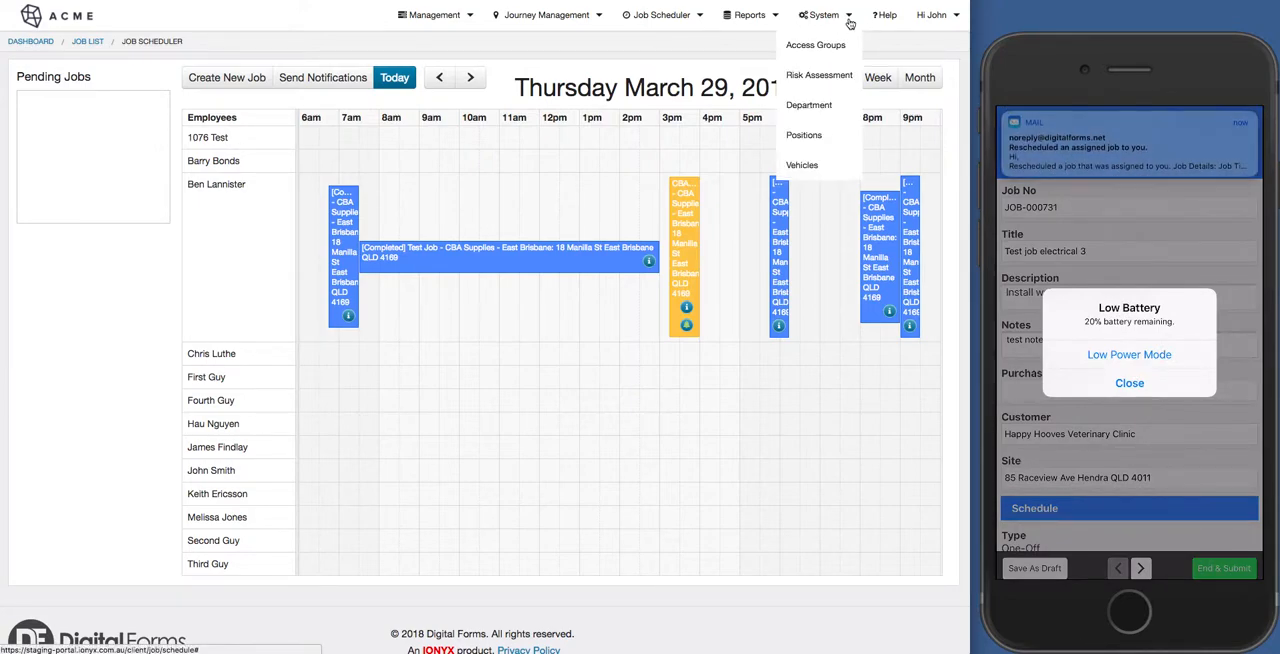
{"action": "left_click", "coordinate": [456, 24]}
{"action": "left_click", "coordinate": [436, 42]}
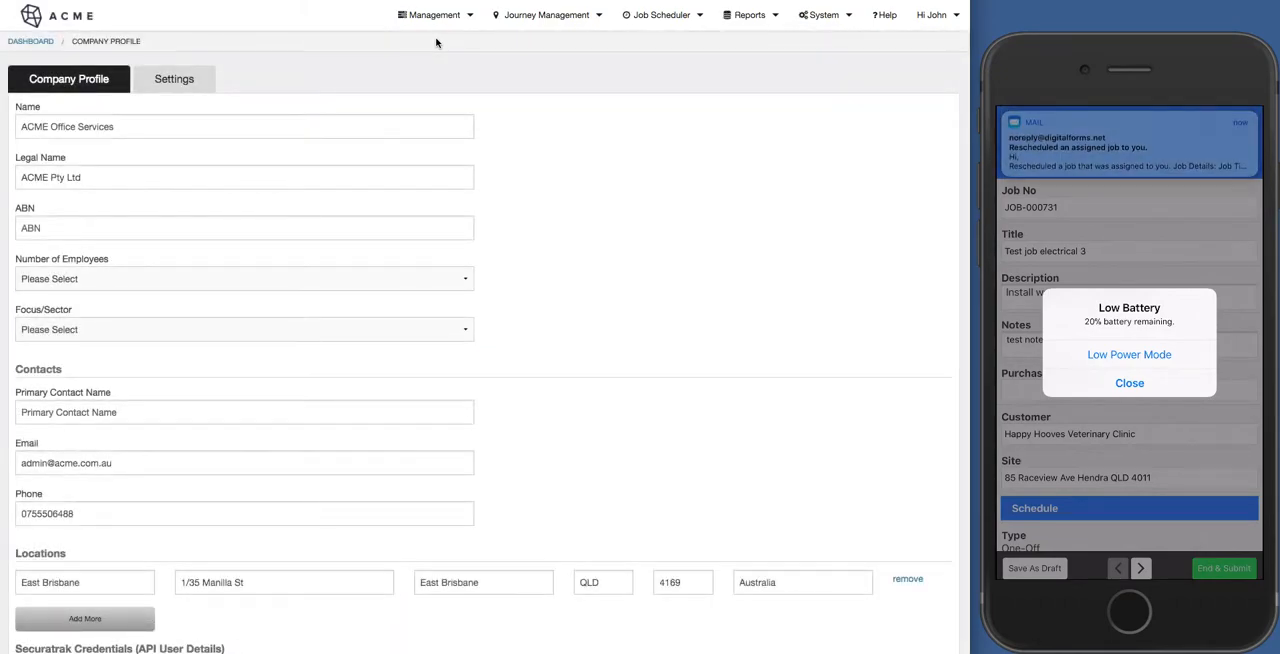
{"action": "scroll", "coordinate": [323, 347], "scroll_direction": "down", "scroll_amount": 5}
{"action": "scroll", "coordinate": [323, 347], "scroll_direction": "up", "scroll_amount": 5}
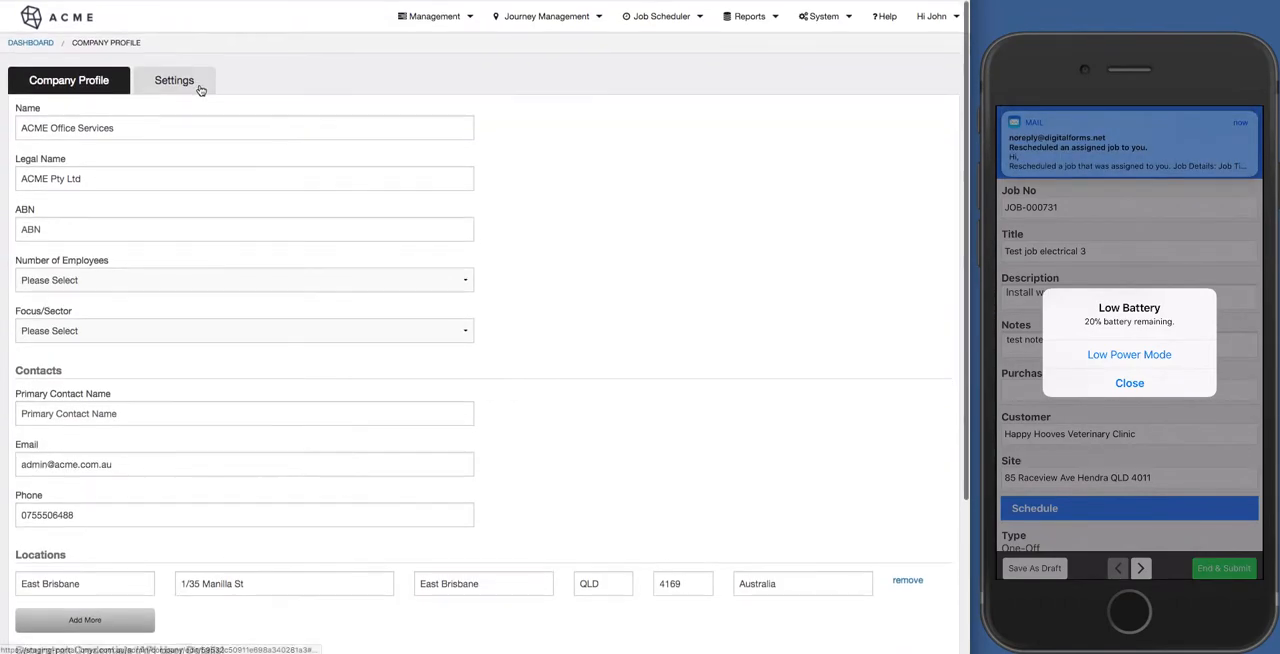
{"action": "left_click", "coordinate": [170, 80]}
{"action": "scroll", "coordinate": [321, 523], "scroll_direction": "down", "scroll_amount": 10}
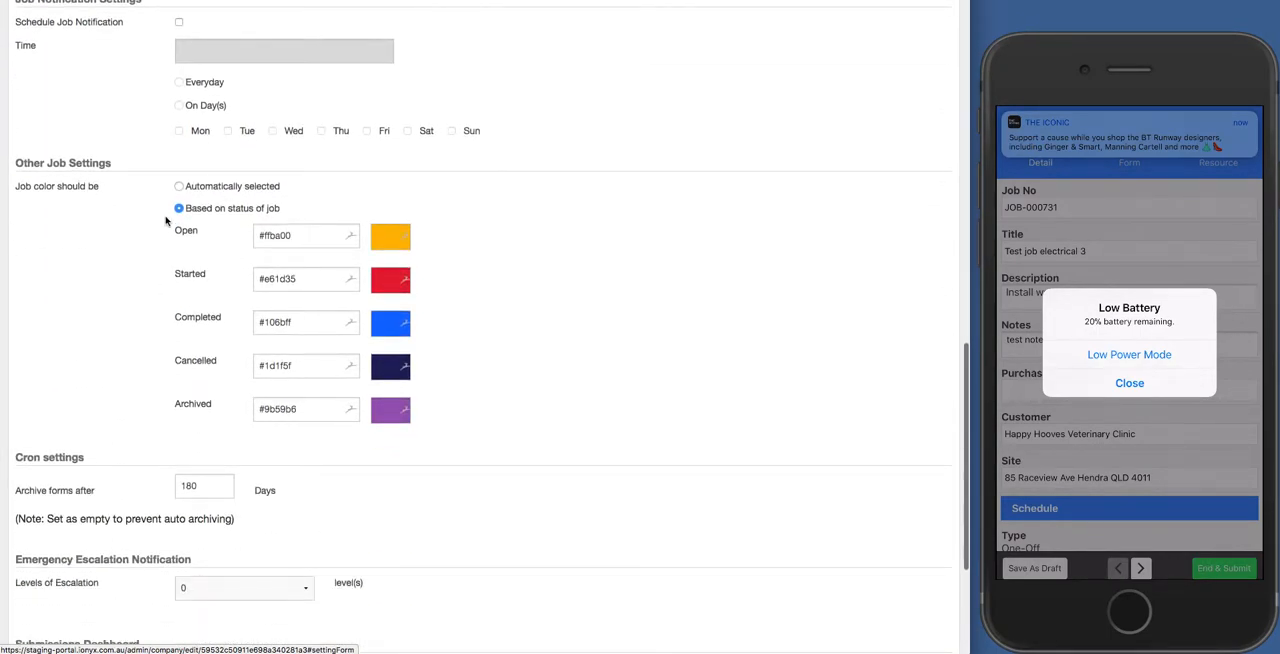
Set the colour for jobs with Open status to dark orange, #de601d.
{"action": "left_click", "coordinate": [314, 240]}
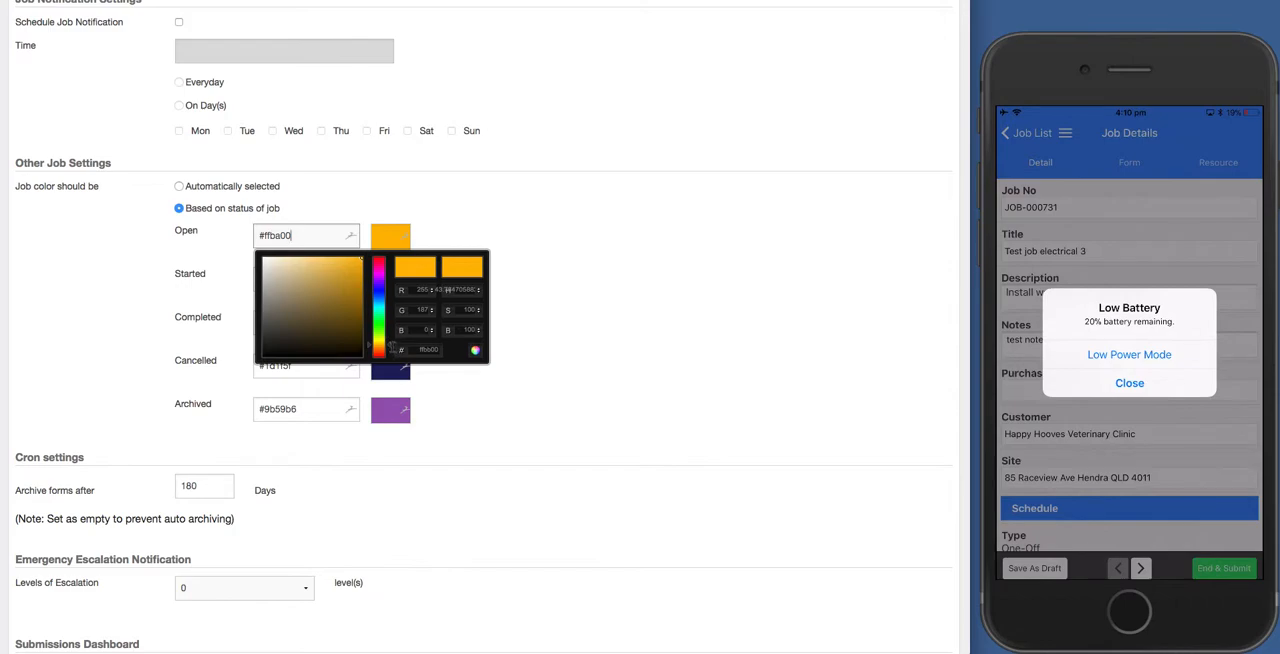
{"action": "left_click_drag", "start_coordinate": [389, 345], "coordinate": [389, 352]}
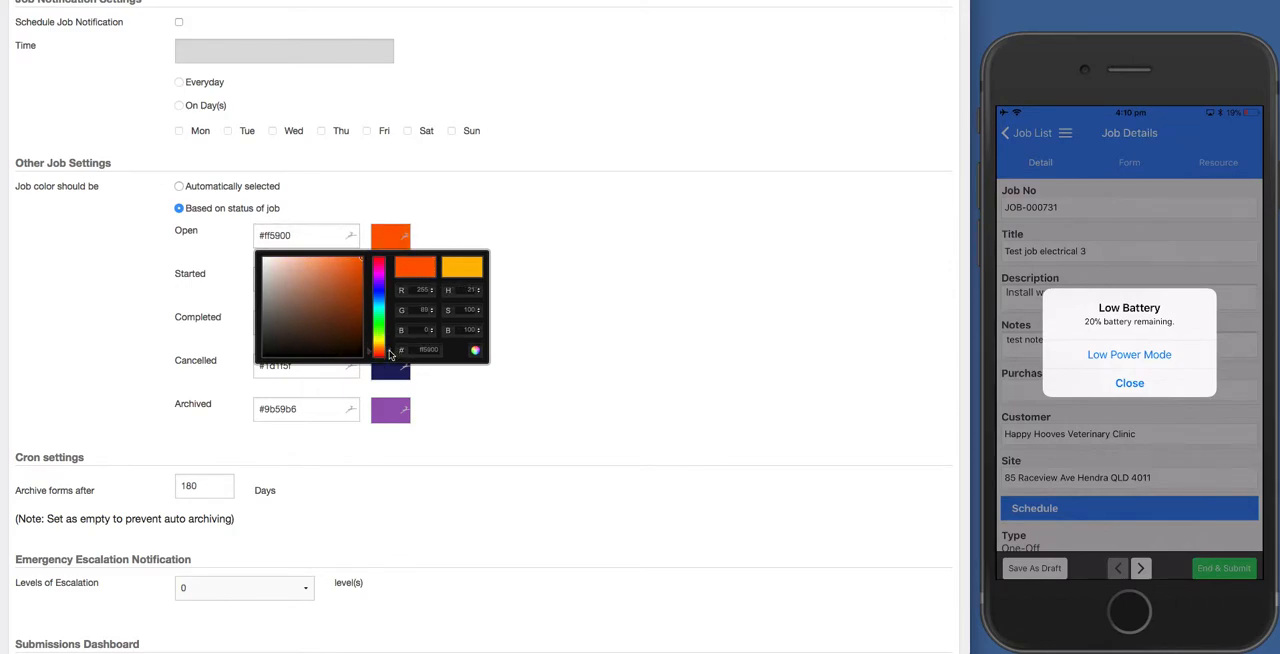
{"action": "left_click_drag", "start_coordinate": [360, 262], "coordinate": [351, 269]}
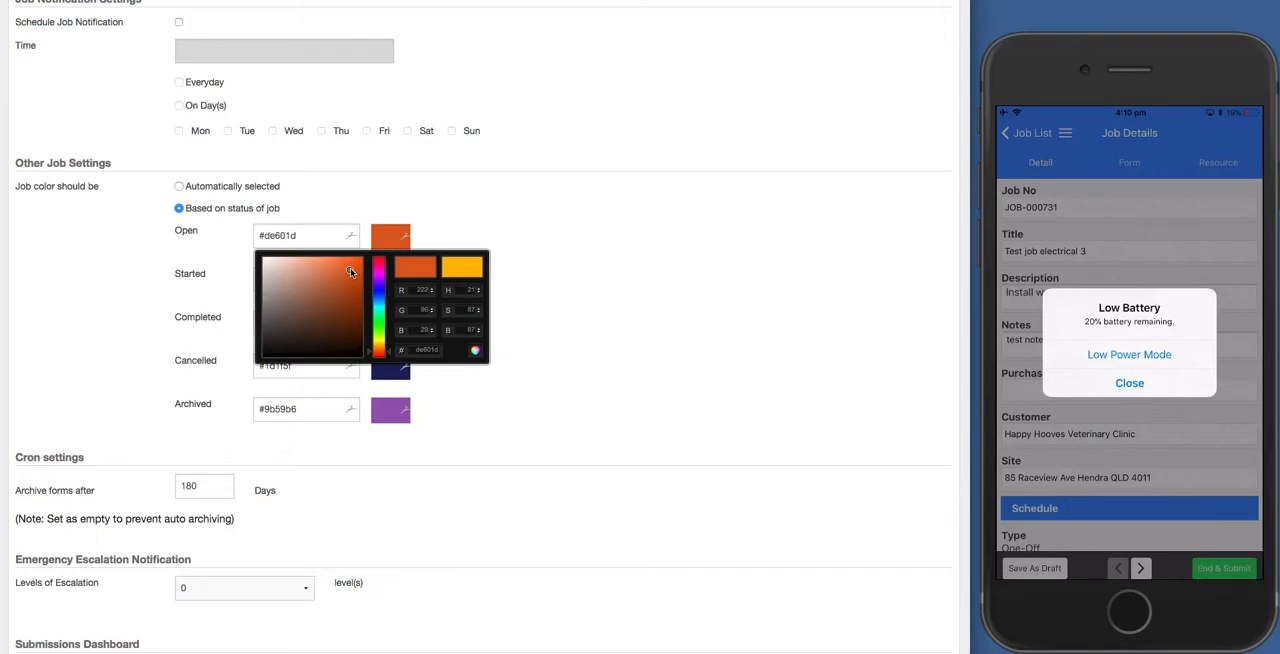
{"action": "left_click", "coordinate": [547, 247]}
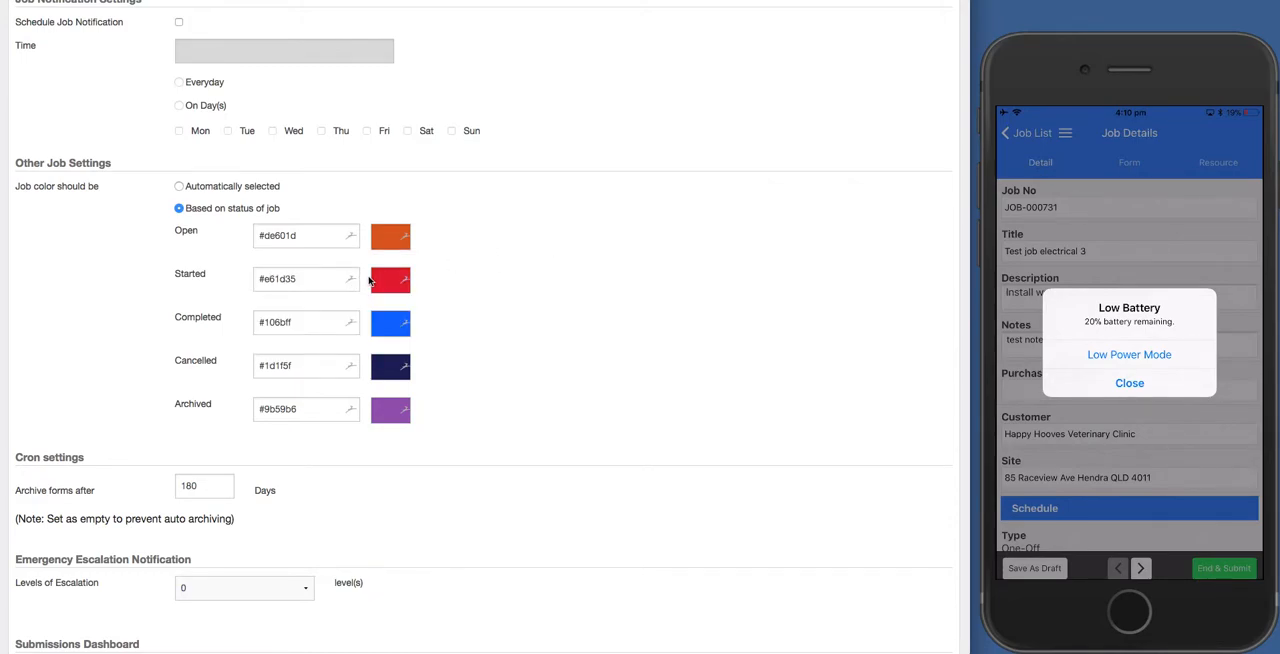
Set the colour for jobs with Started status to bright green, #34e319.
{"action": "left_click", "coordinate": [312, 278]}
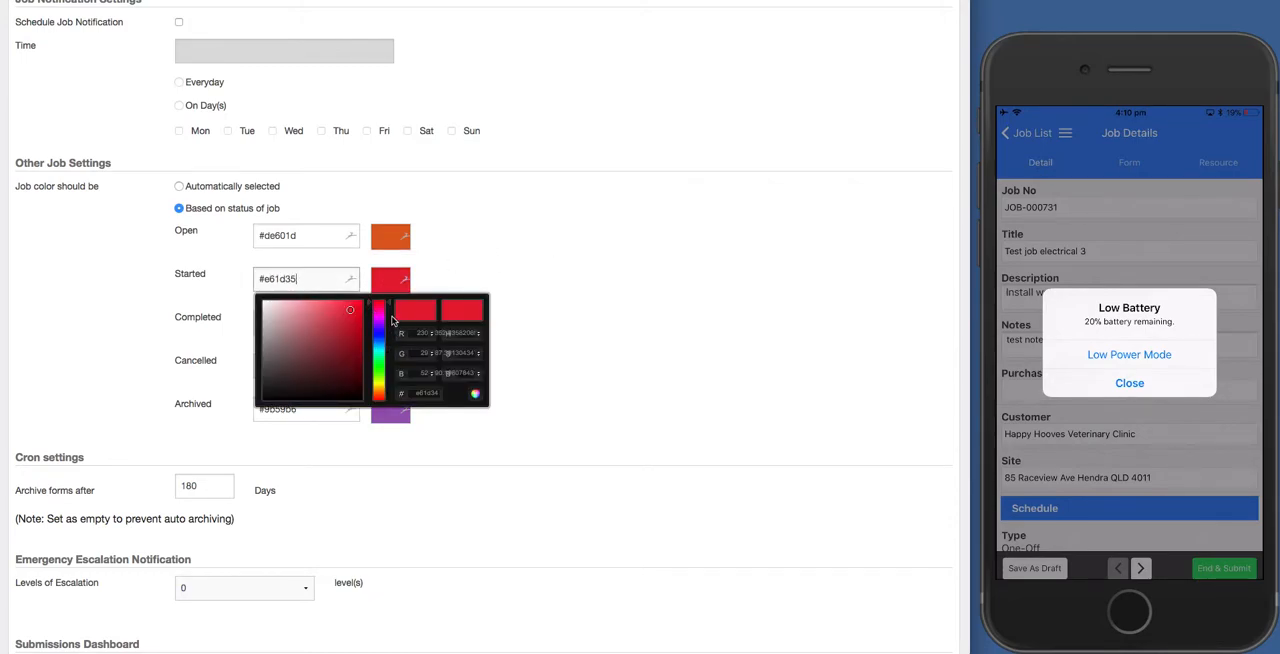
{"action": "left_click_drag", "start_coordinate": [380, 340], "coordinate": [382, 369]}
{"action": "left_click", "coordinate": [352, 311]}
{"action": "left_click", "coordinate": [518, 291]}
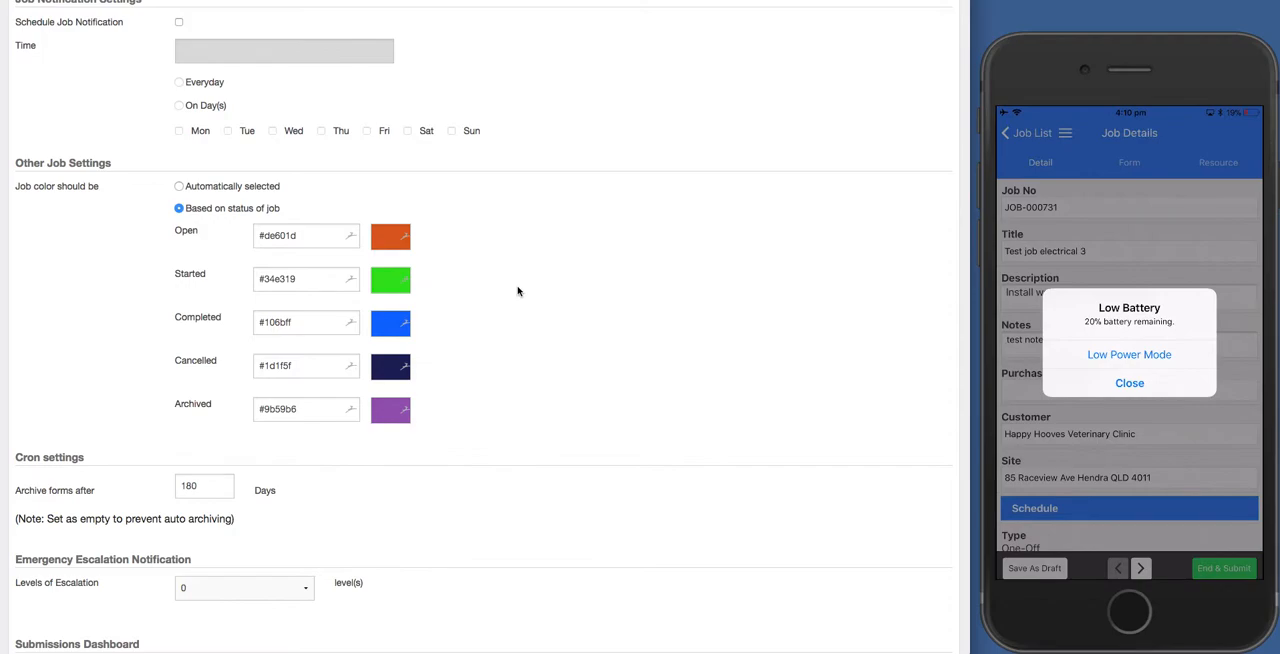
Set the colour for jobs with Cancelled status to red, #f70f2e.
{"action": "left_click", "coordinate": [320, 366]}
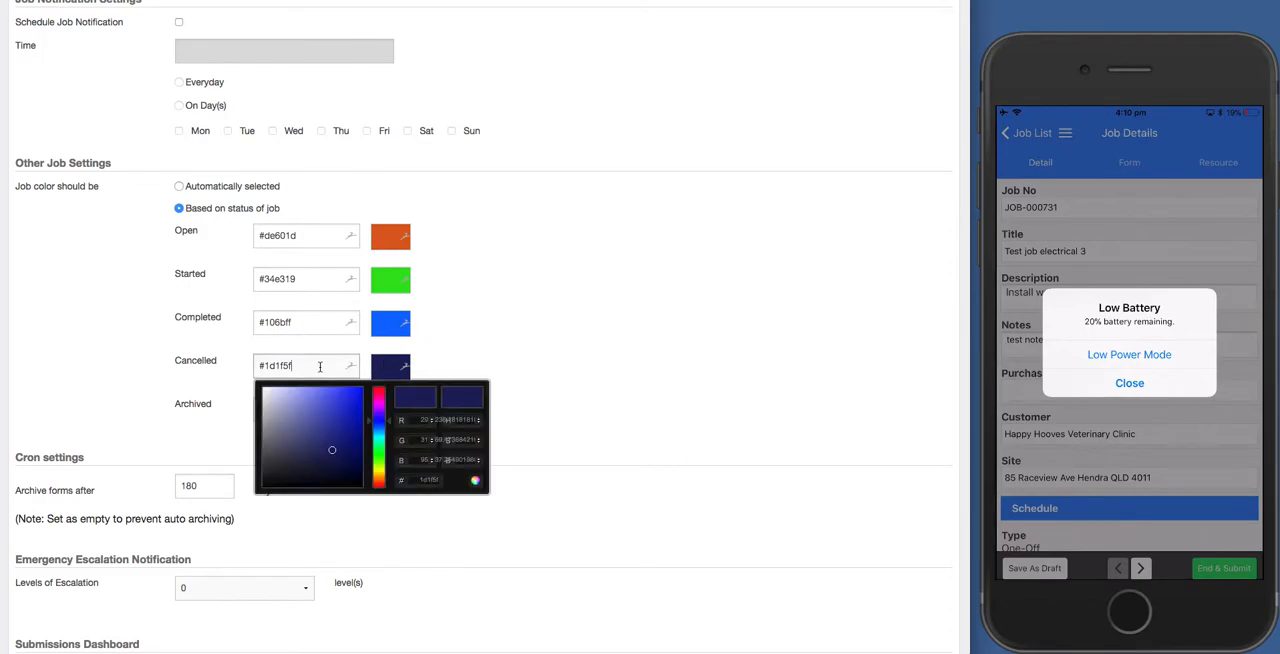
{"action": "left_click", "coordinate": [368, 411]}
{"action": "mouse_move", "coordinate": [368, 411]}
{"action": "left_mouse_down"}
{"action": "mouse_move", "coordinate": [368, 389]}
{"action": "mouse_move", "coordinate": [342, 418]}
{"action": "mouse_move", "coordinate": [361, 389]}
{"action": "left_mouse_up"}
{"action": "left_click", "coordinate": [511, 332]}
Save the changed job status colours in the company settings.
{"action": "scroll", "coordinate": [443, 460], "scroll_direction": "down", "scroll_amount": 2}
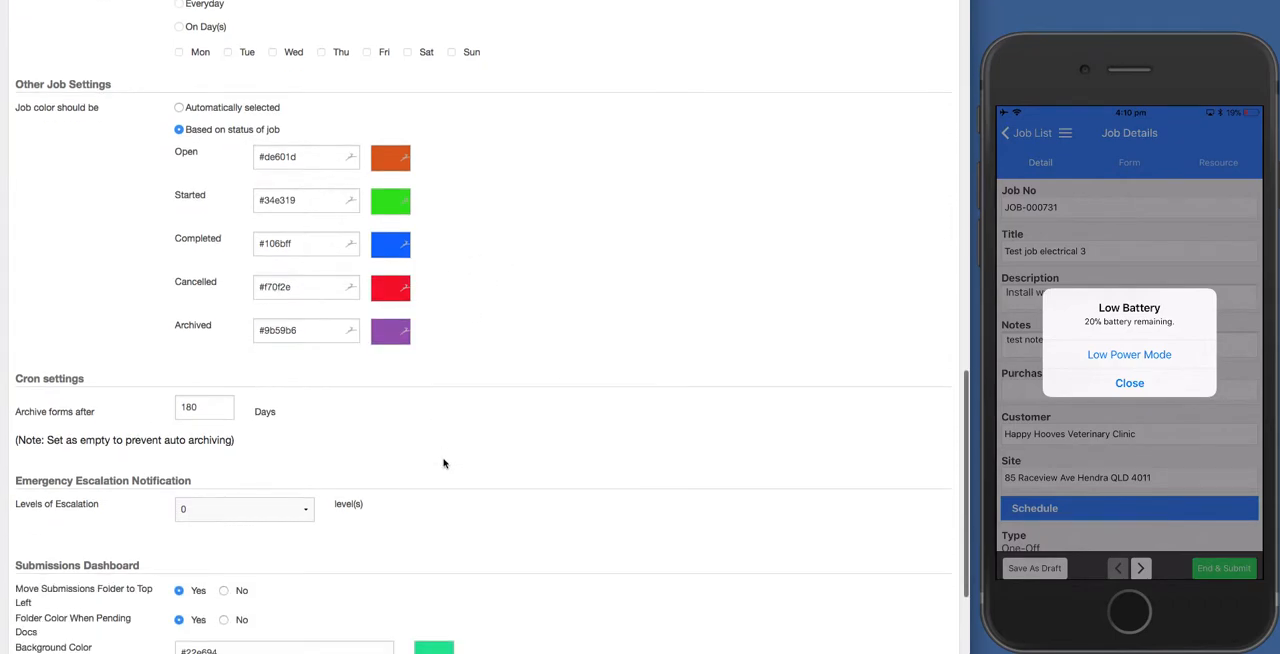
{"action": "scroll", "coordinate": [408, 345], "scroll_direction": "down", "scroll_amount": 3}
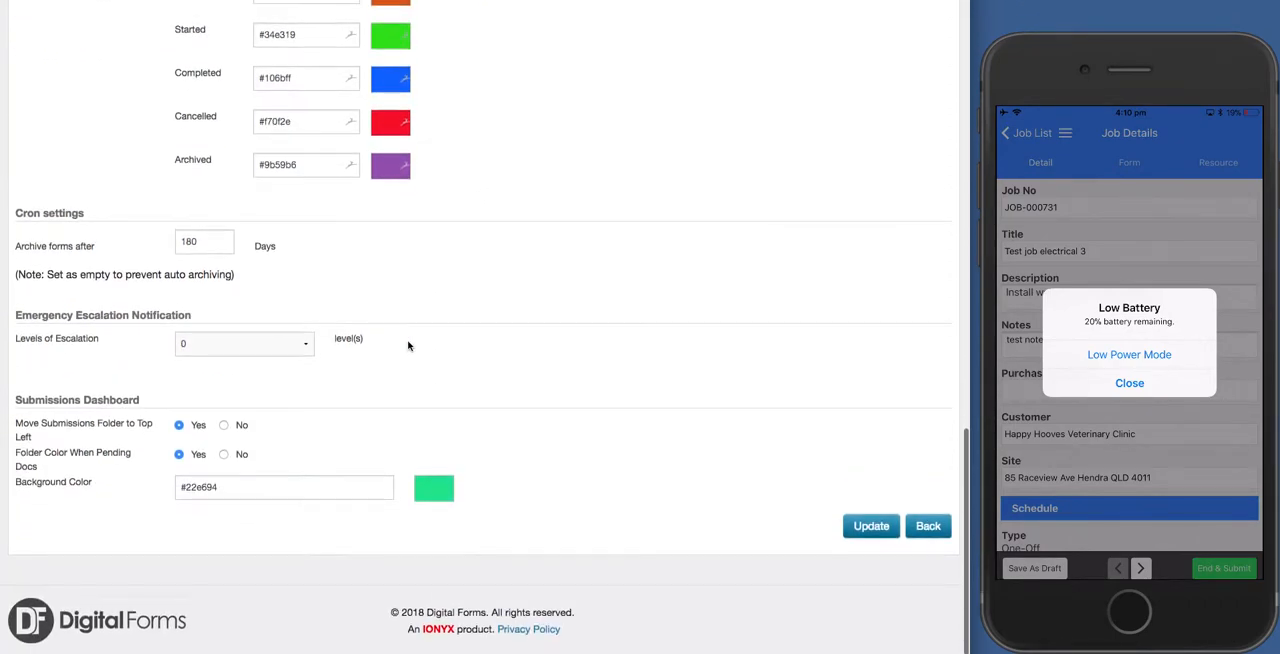
{"action": "left_click", "coordinate": [874, 534]}
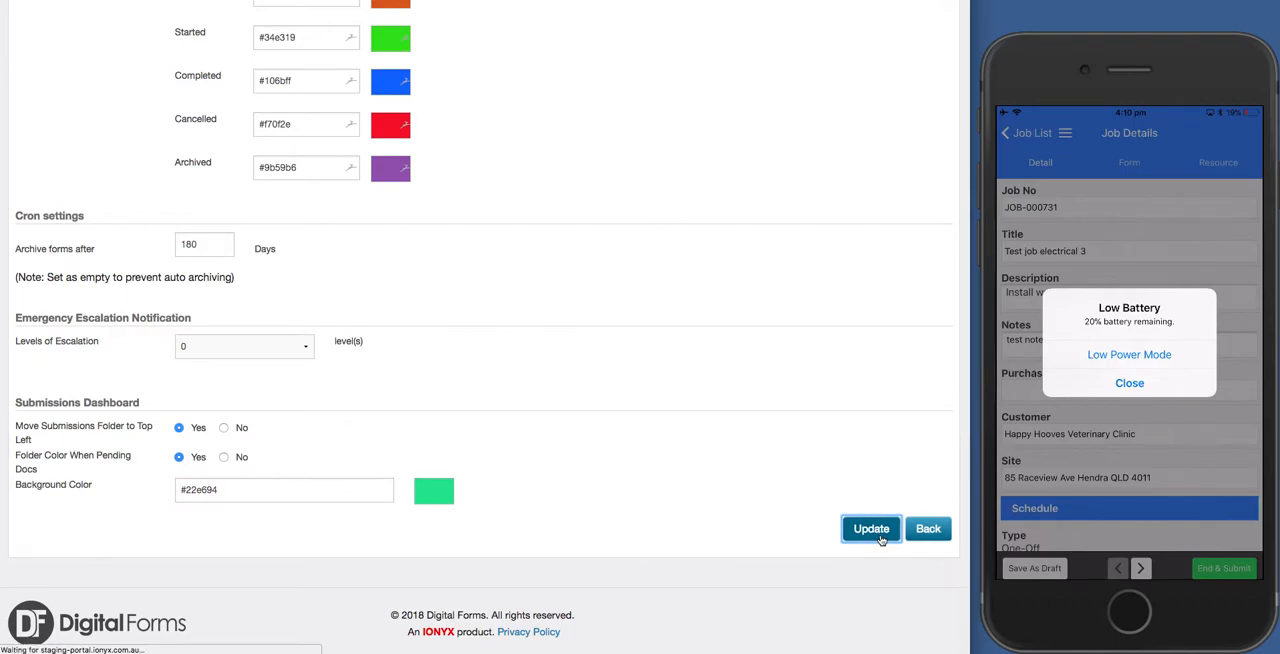
Return to the job scheduler and show Friday March 30, 2018 to check the job status colours.
{"action": "left_click", "coordinate": [664, 16]}
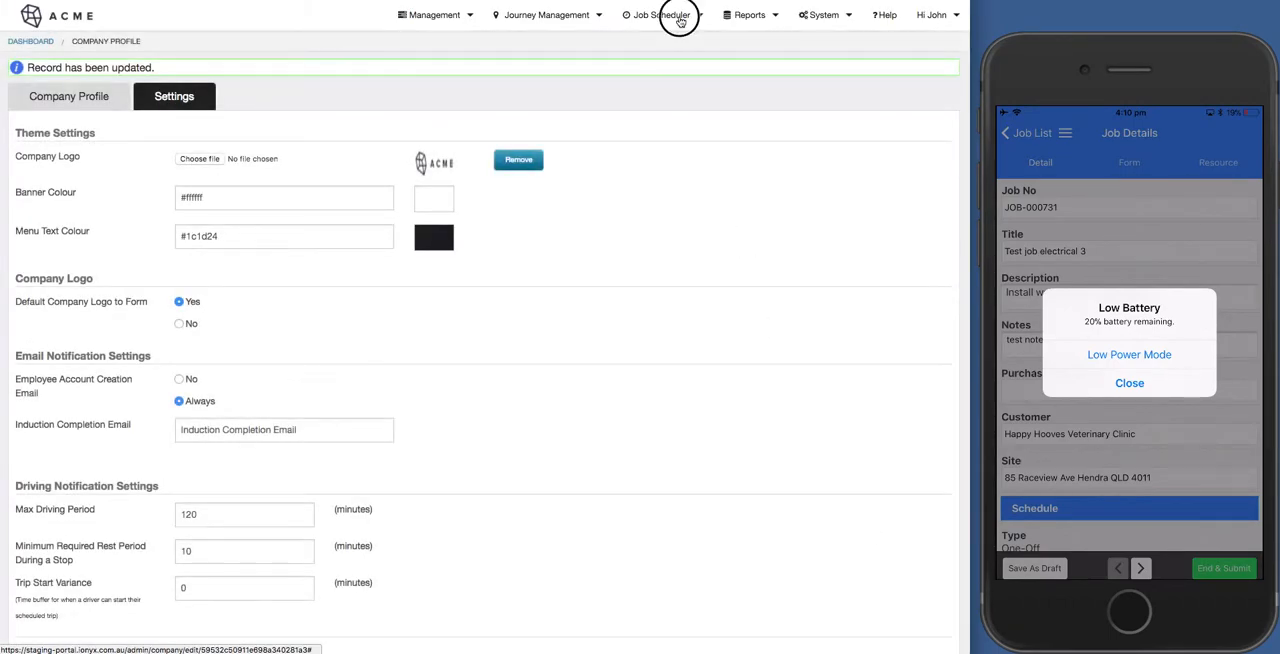
{"action": "left_click", "coordinate": [647, 79]}
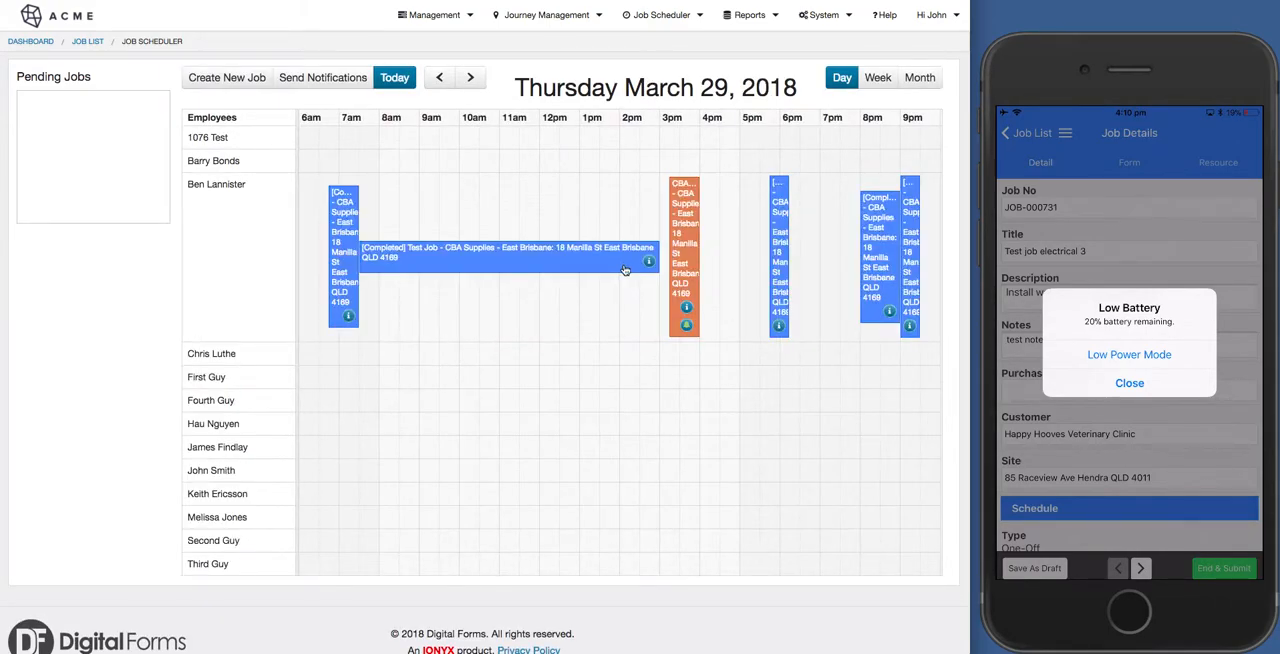
{"action": "left_click", "coordinate": [472, 80]}
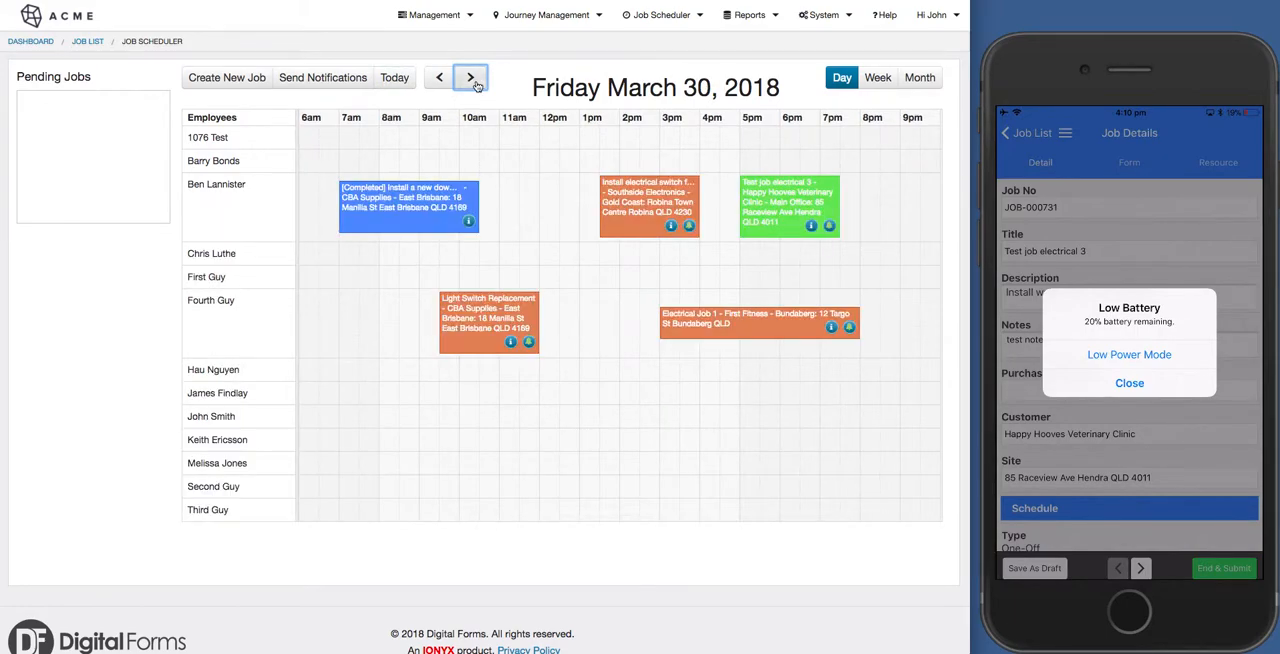